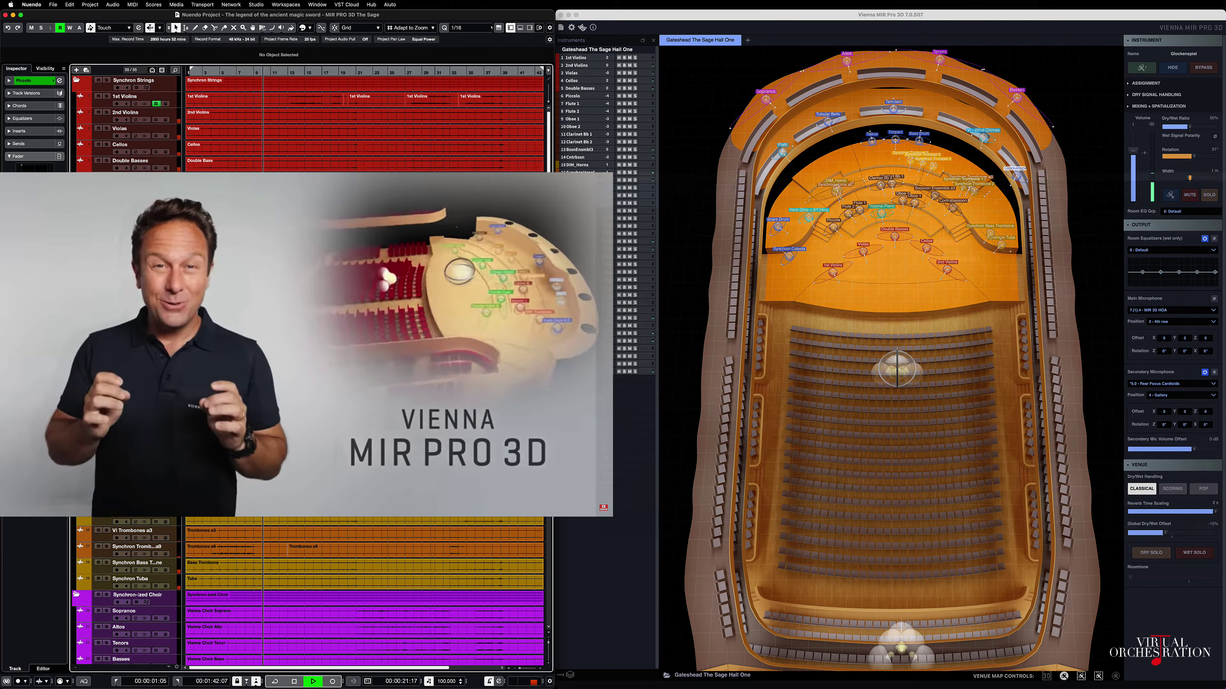
drag(746, 252, 748, 299)
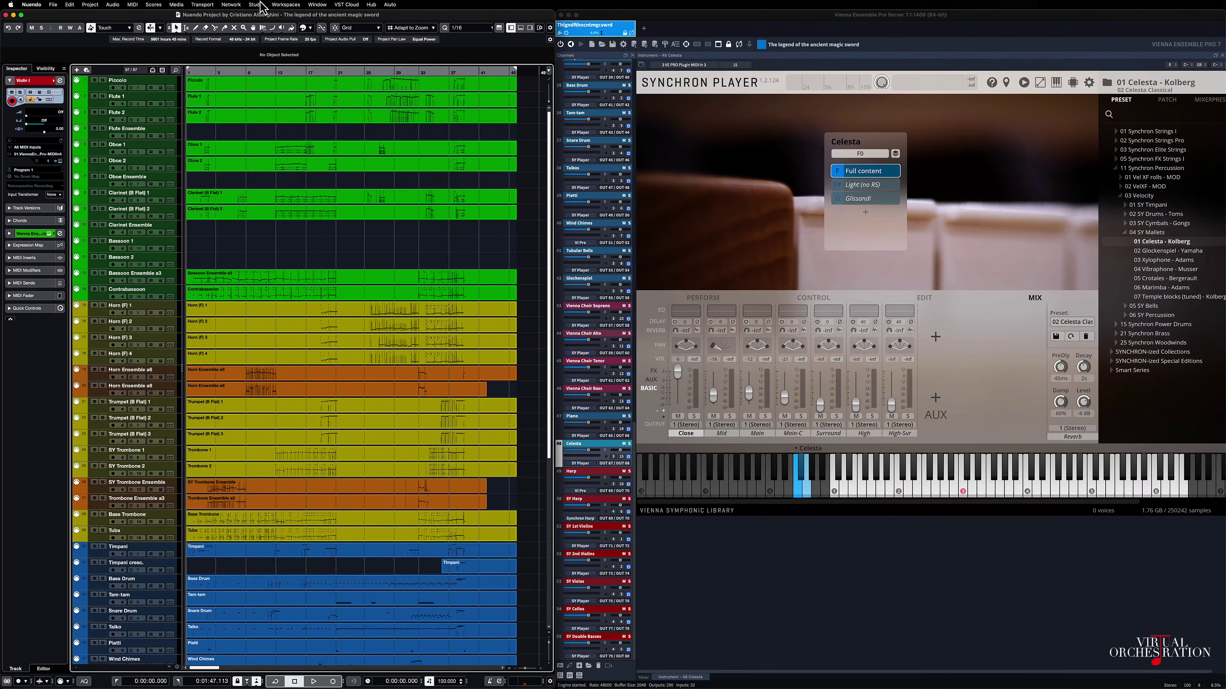
Review the output connections of the existing projects and the reverb page of the Vienna Instruments Pro player
click(260, 4)
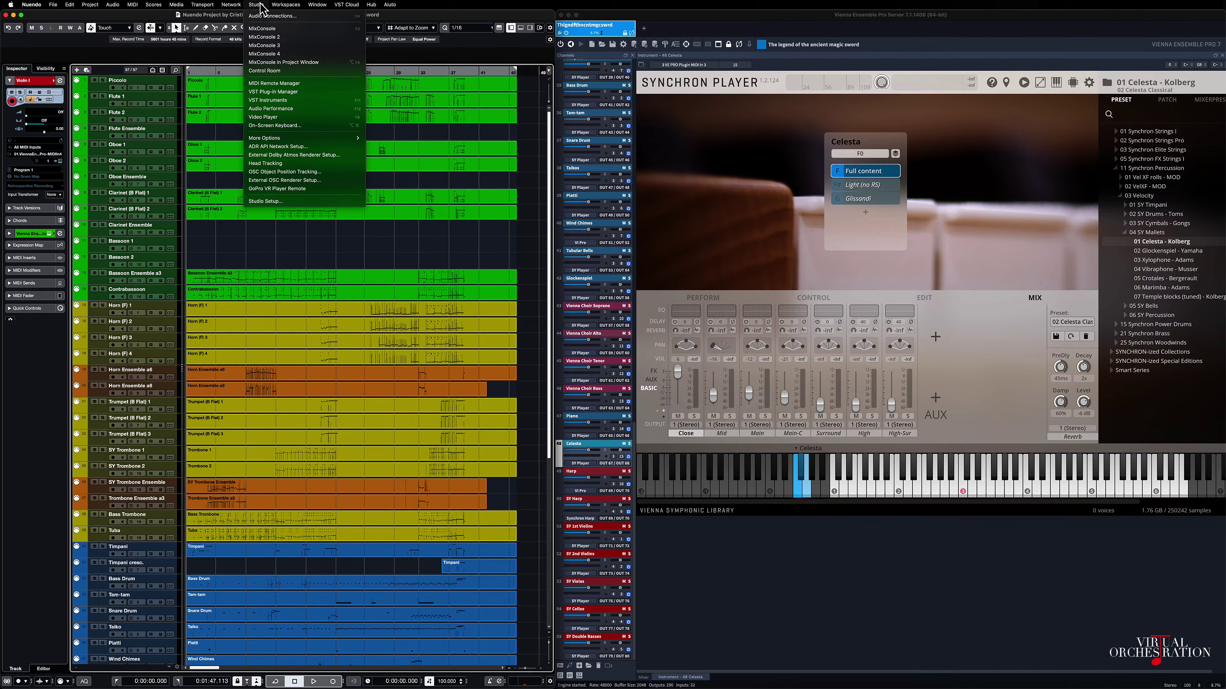
click(272, 17)
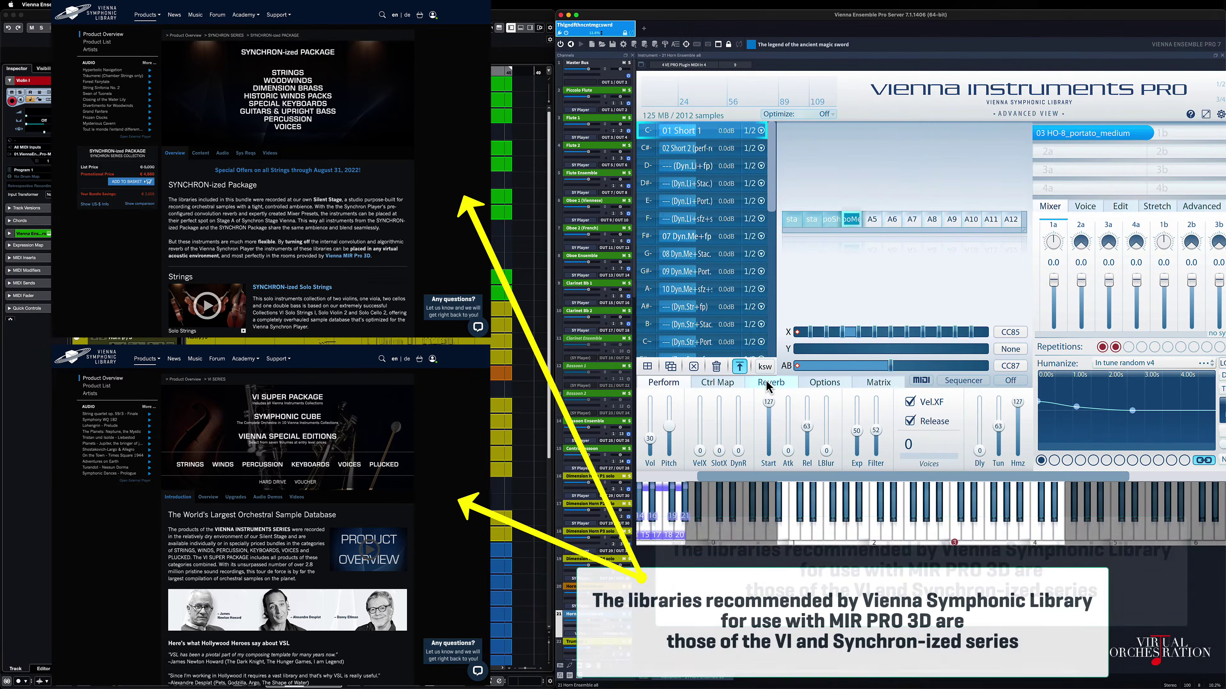
click(767, 382)
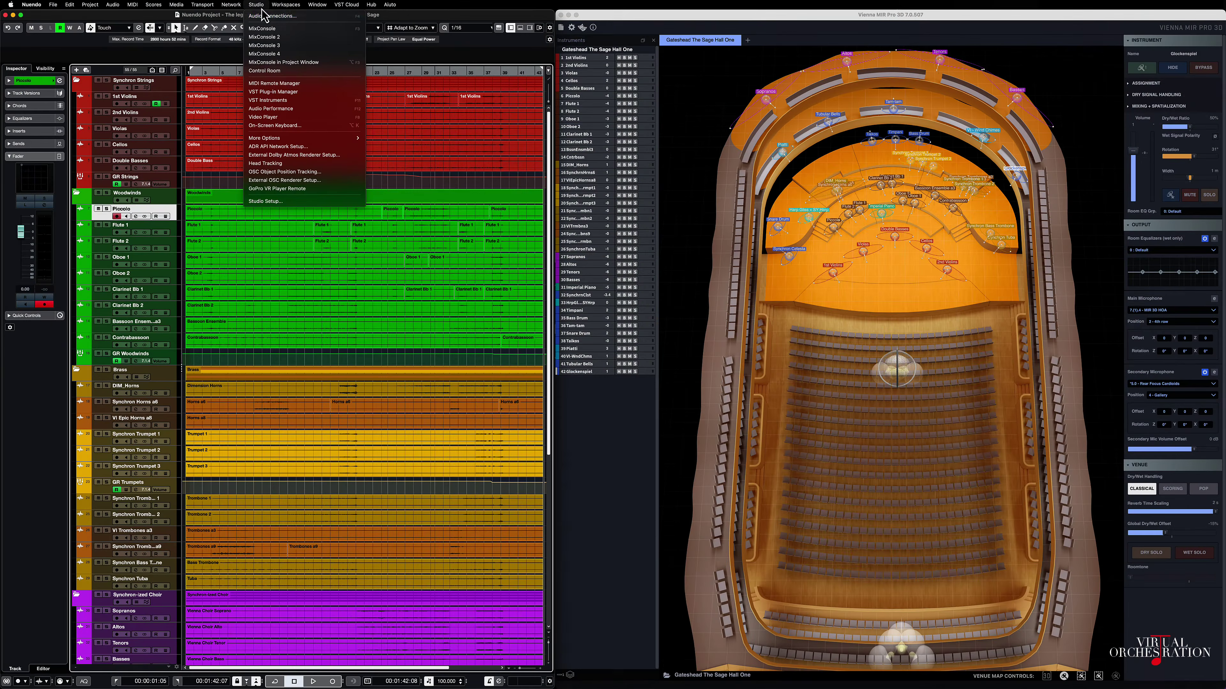
click(286, 16)
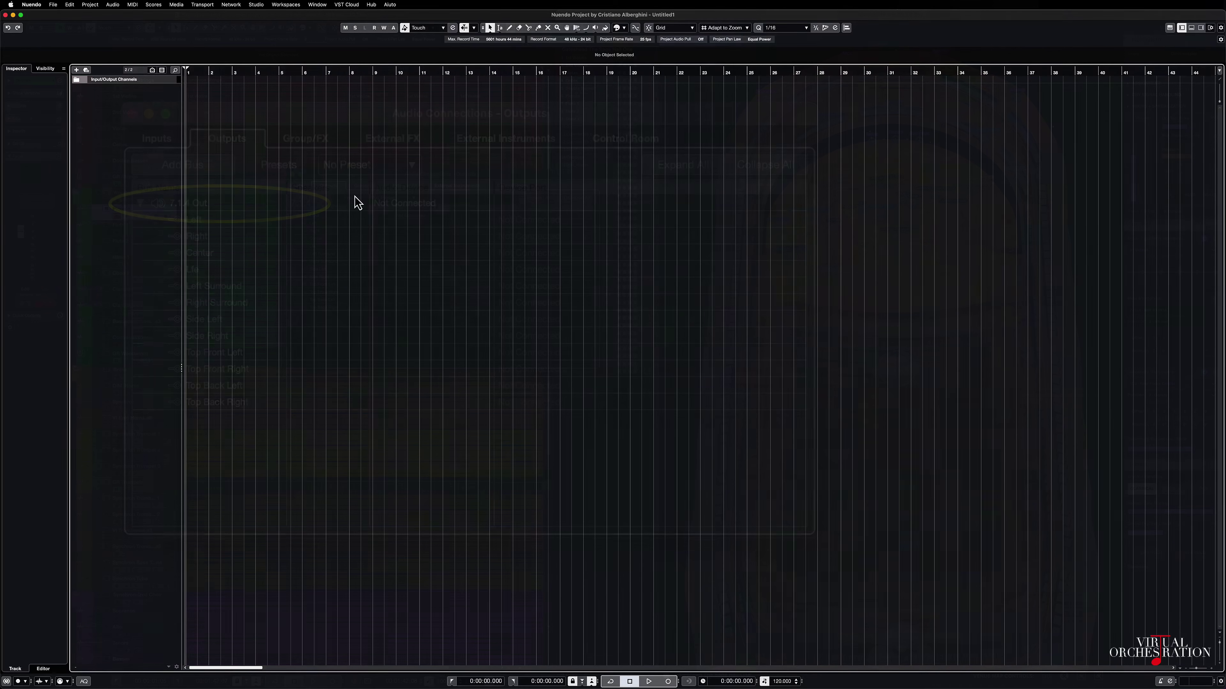
Add one output bus with the 7.1.4 speaker configuration in the audio connections of the empty project
click(256, 5)
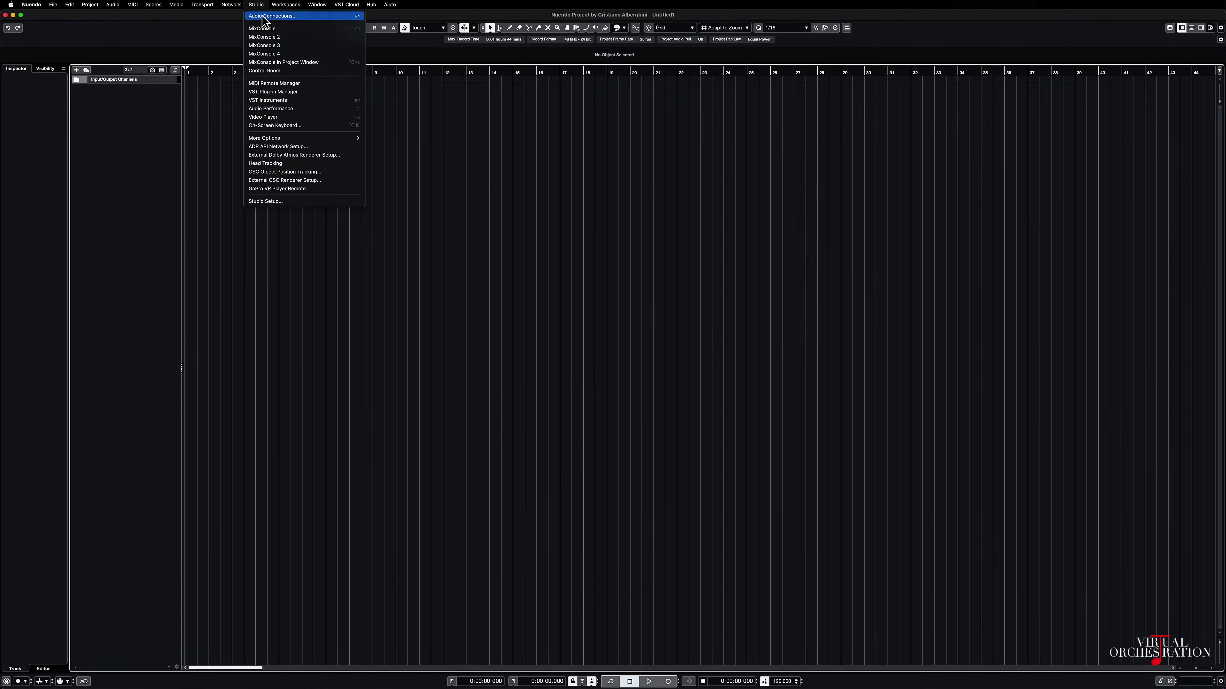
click(280, 13)
click(311, 198)
click(780, 166)
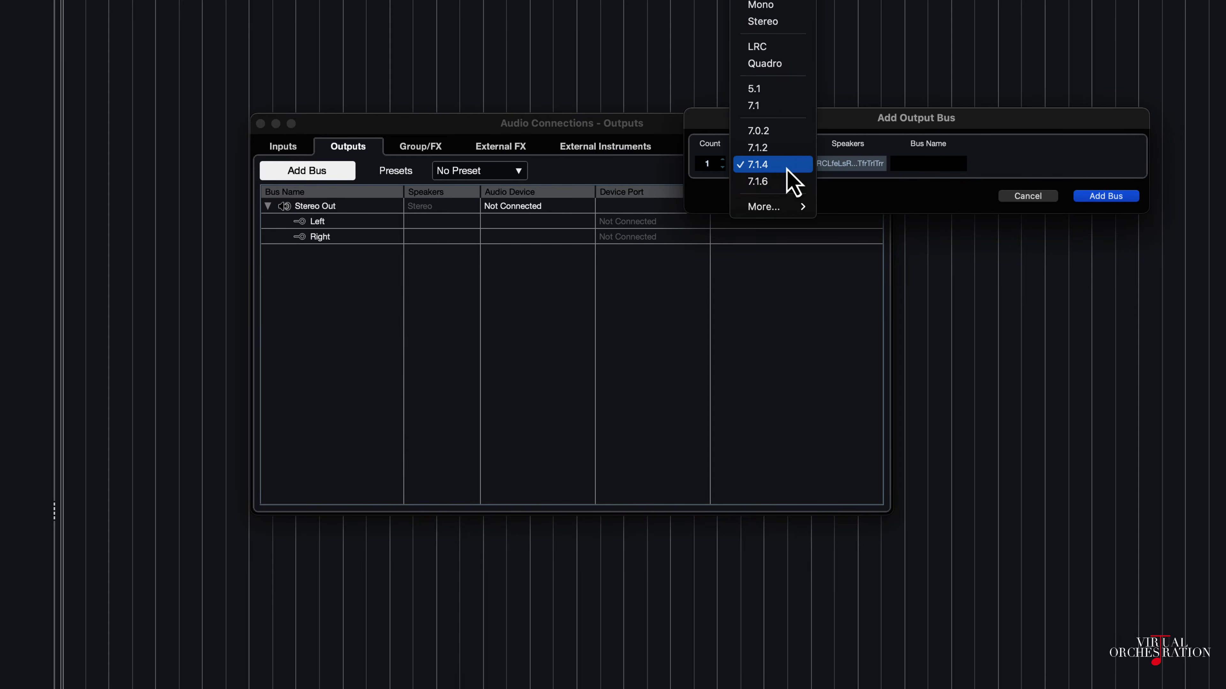
click(787, 167)
click(1102, 197)
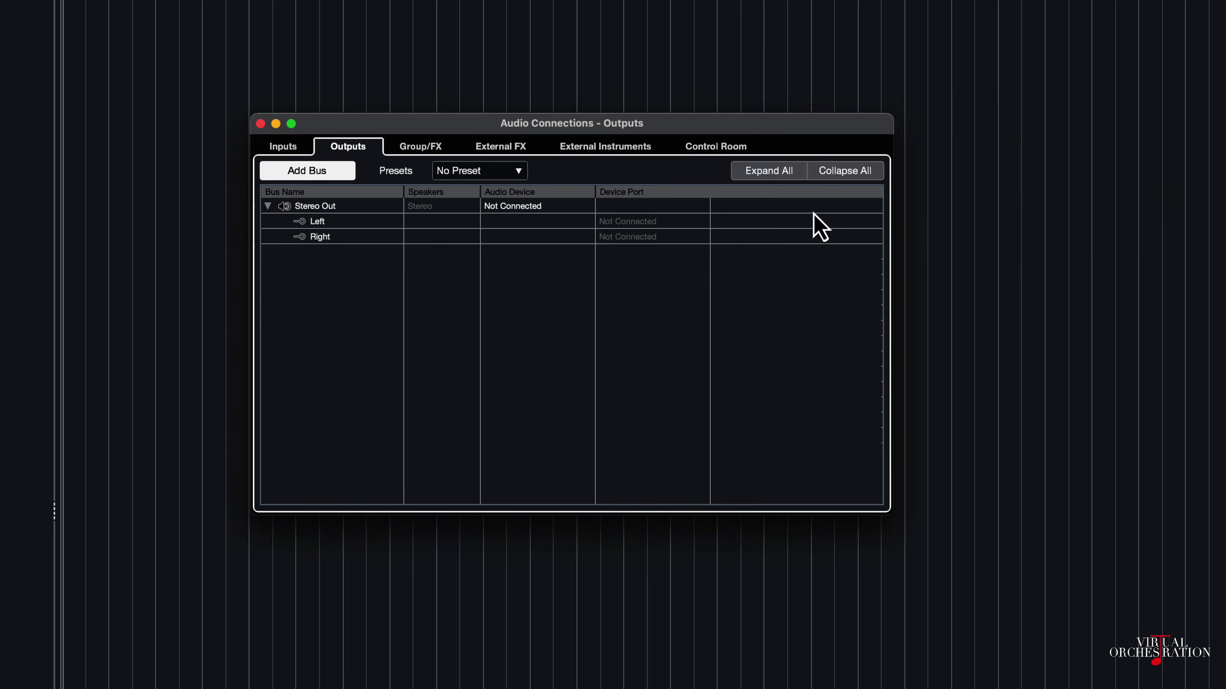
Set the 7.1.4 Out bus as the main mix and remove the Stereo Out bus
right_click(347, 252)
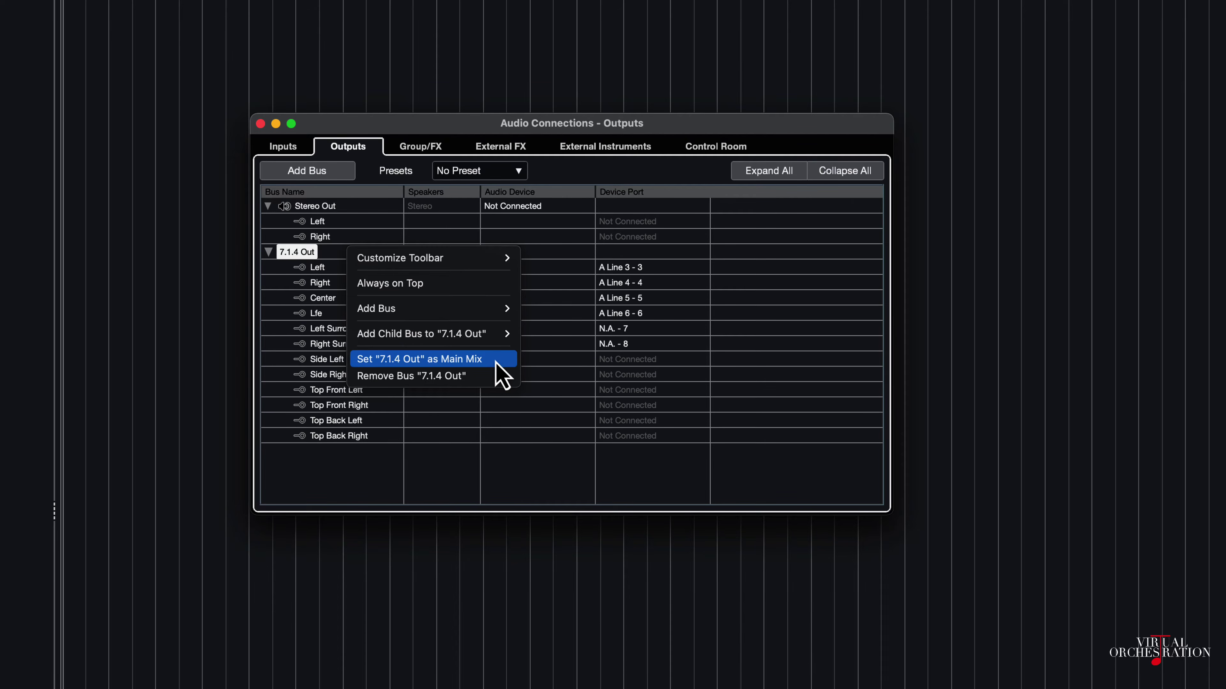
click(339, 219)
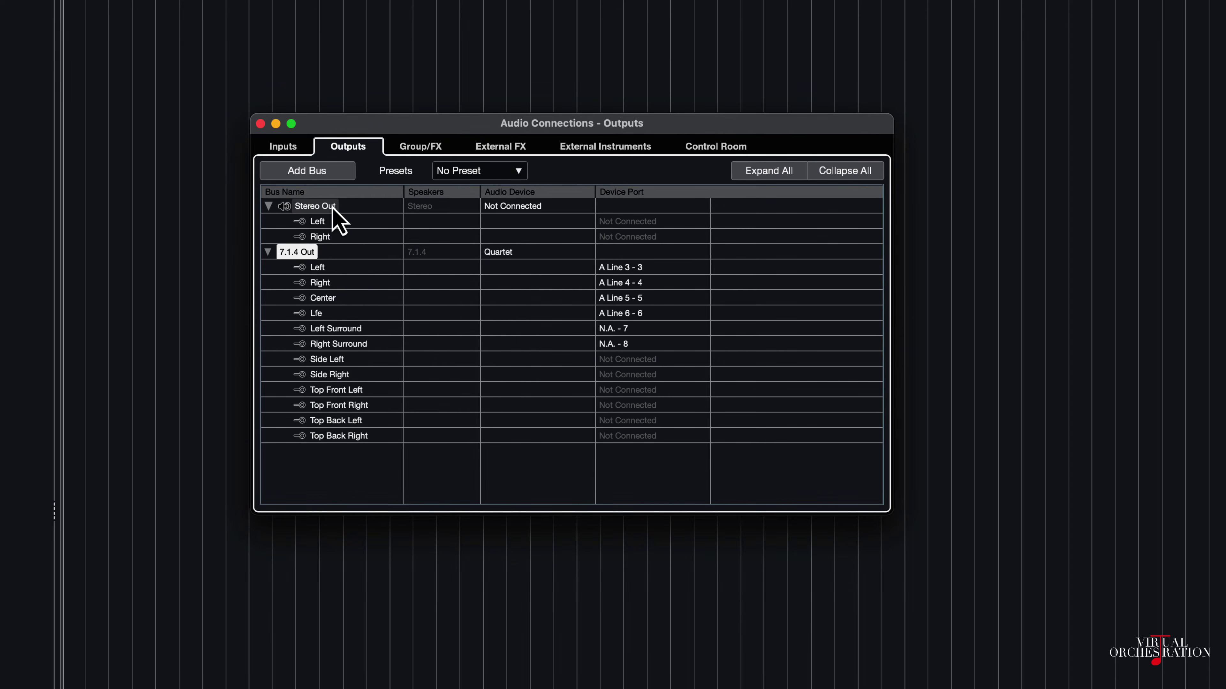
right_click(333, 208)
click(411, 308)
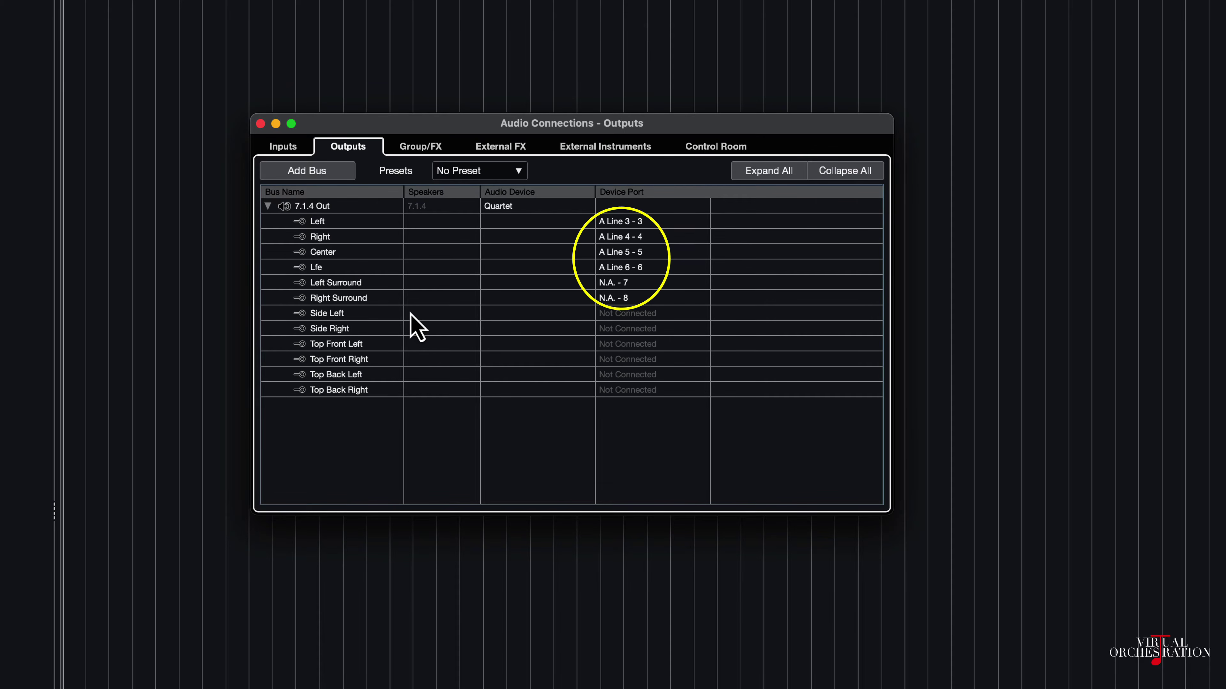
Set the audio device of the 7.1.4 Out bus to Not Connected
click(507, 206)
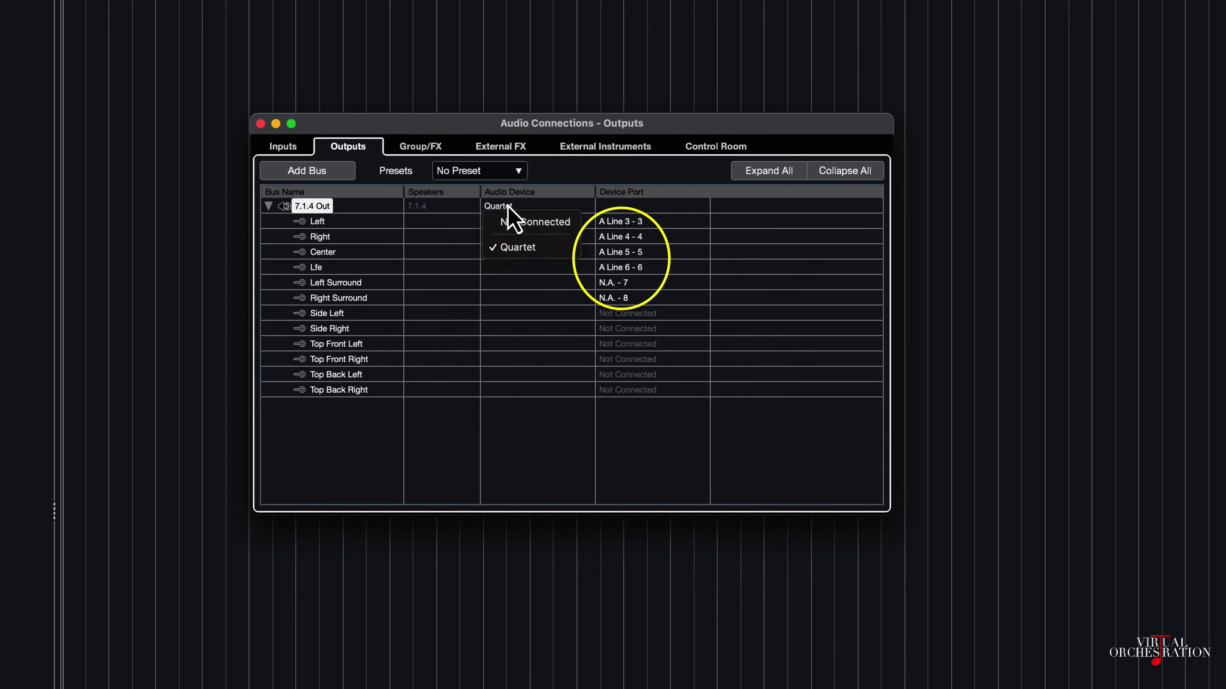
click(569, 223)
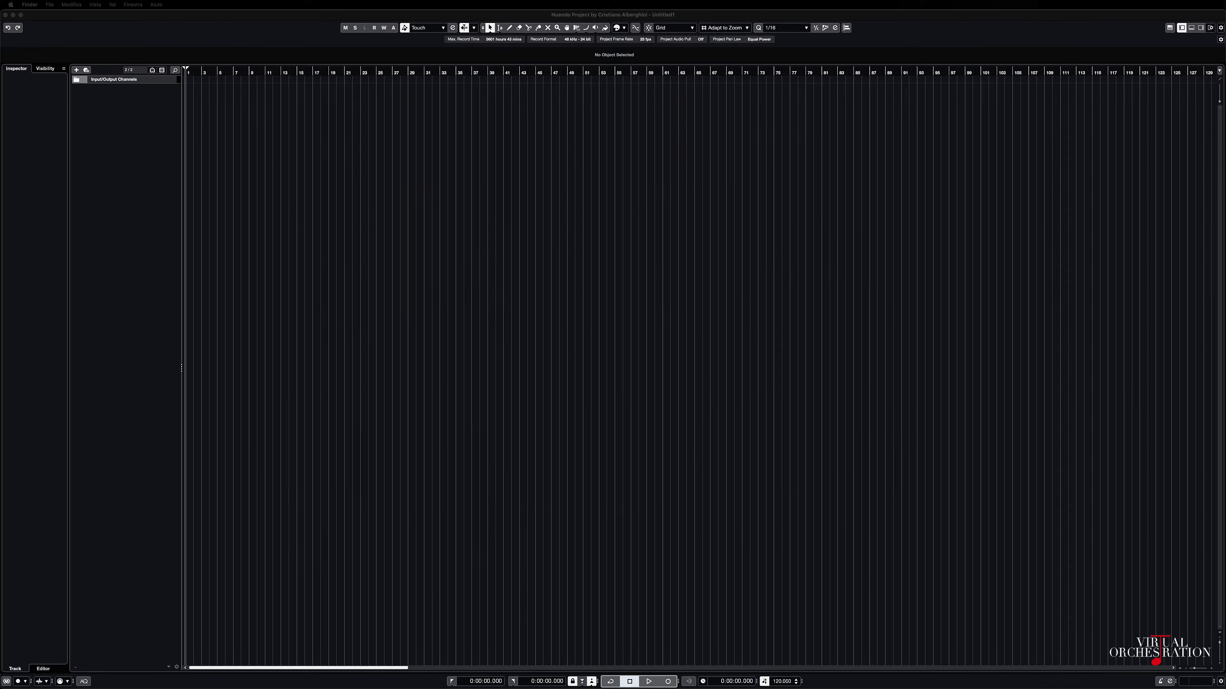
Import the instrument audio files into the empty project on different tracks, converting them to the project settings if needed
drag(1092, 437, 193, 101)
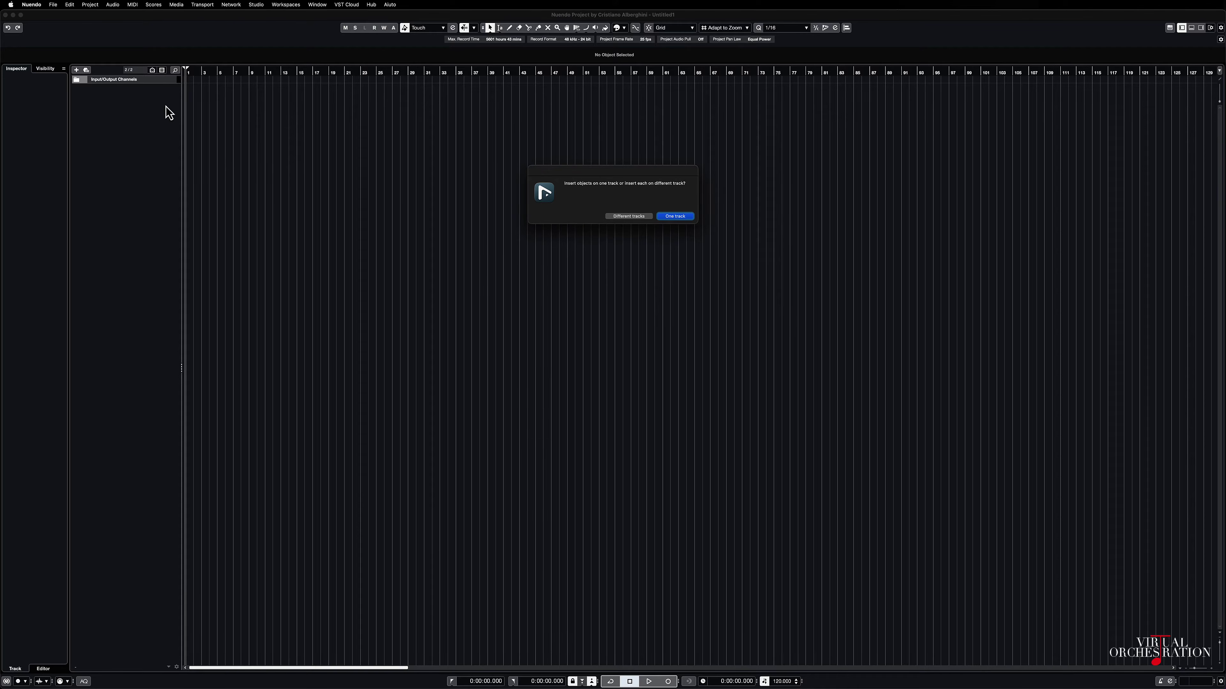
click(627, 216)
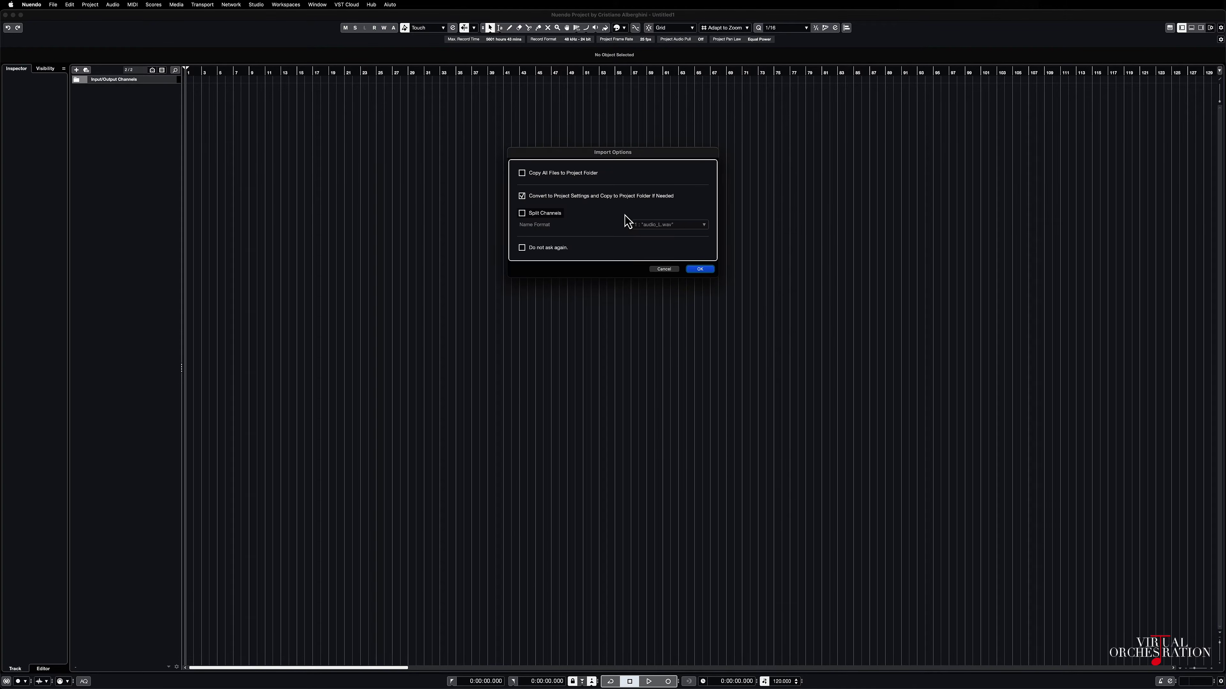
click(632, 196)
click(700, 269)
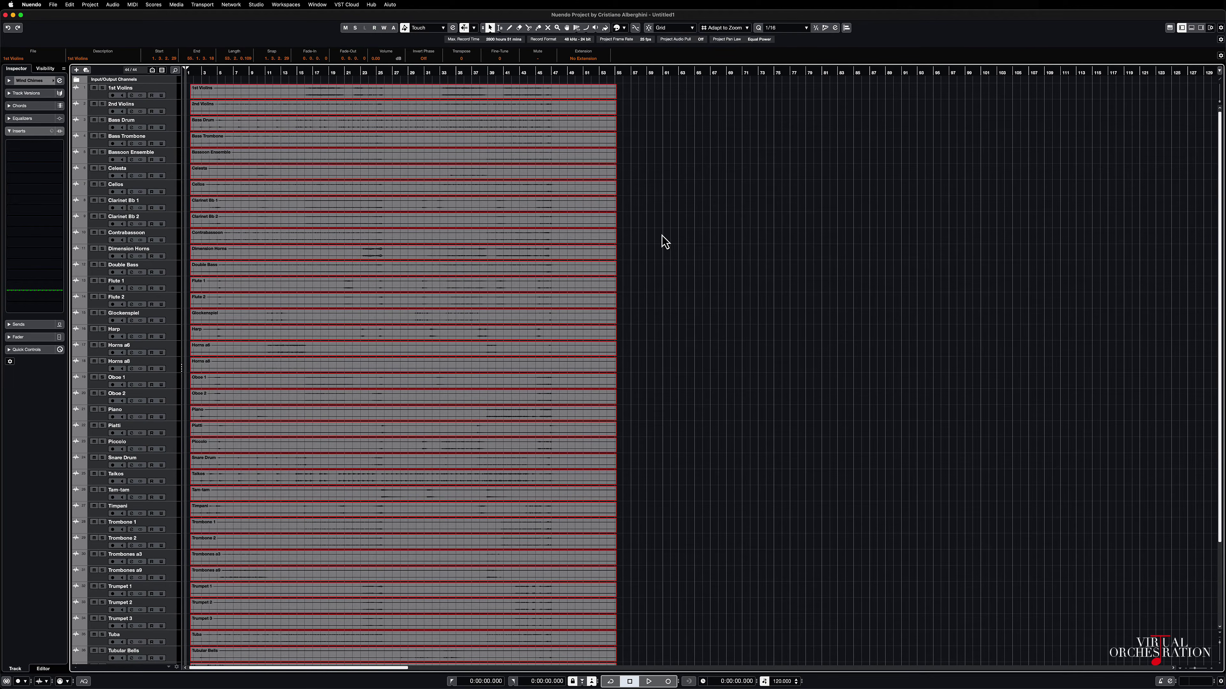
click(652, 228)
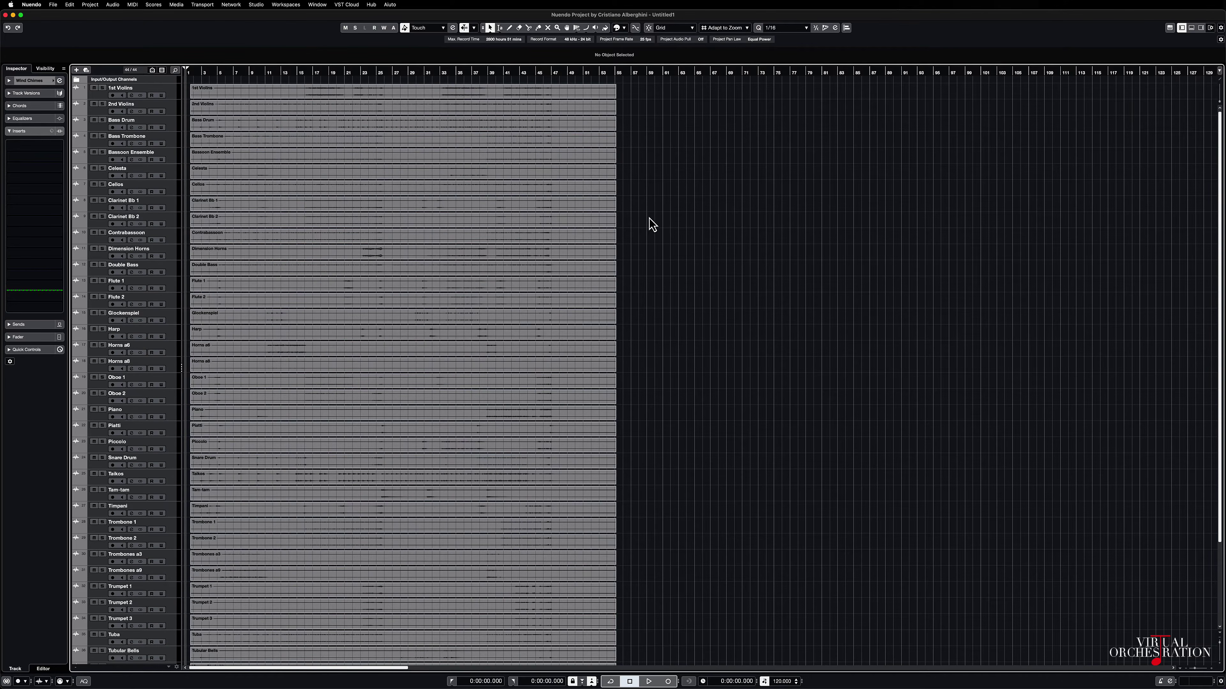
Set the buffer size of the Quartet audio device to 512 samples in the studio setup
key(g)
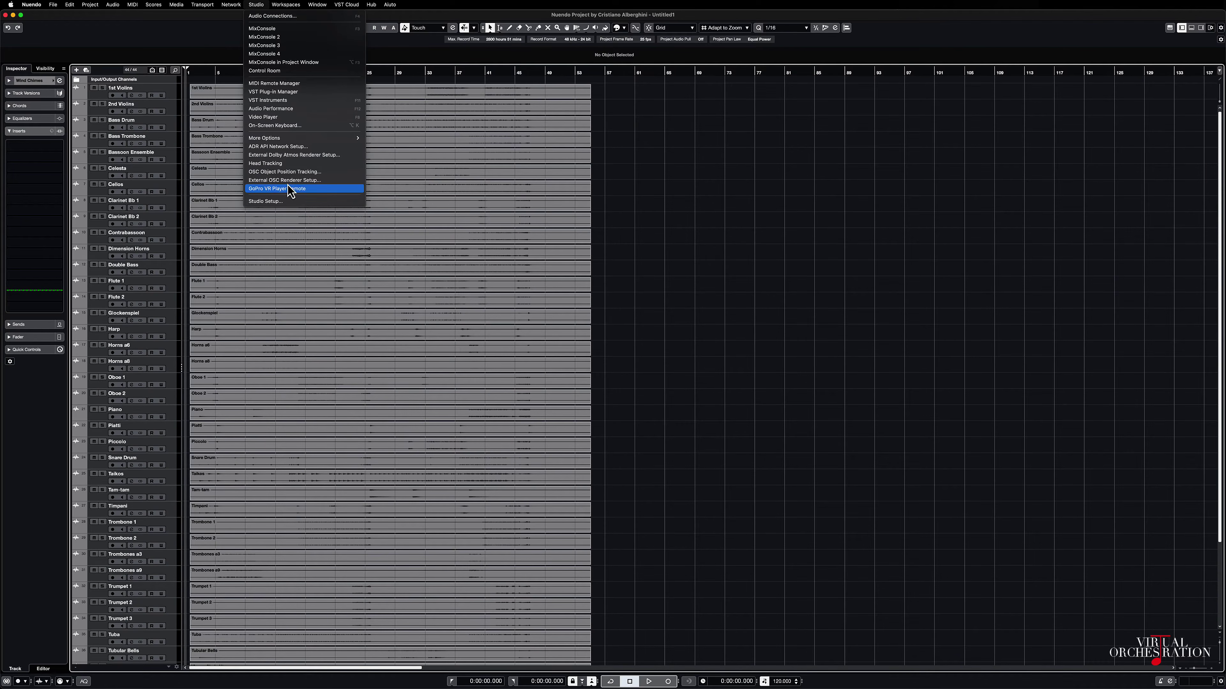
click(290, 202)
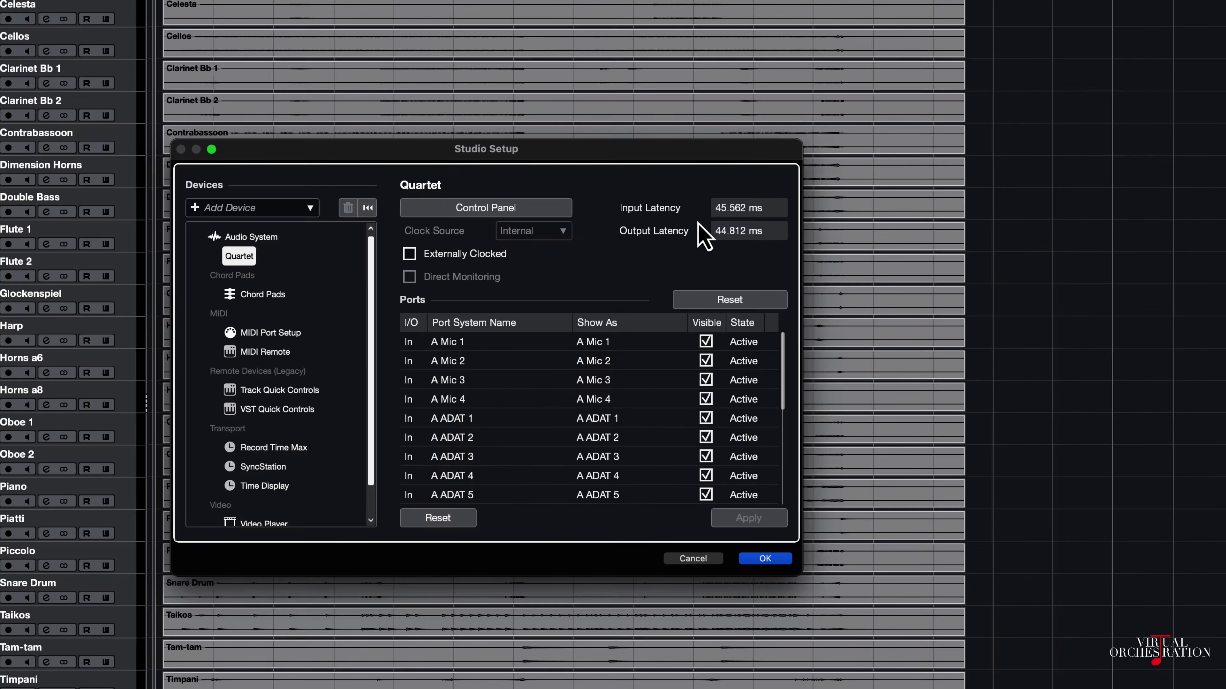
click(480, 212)
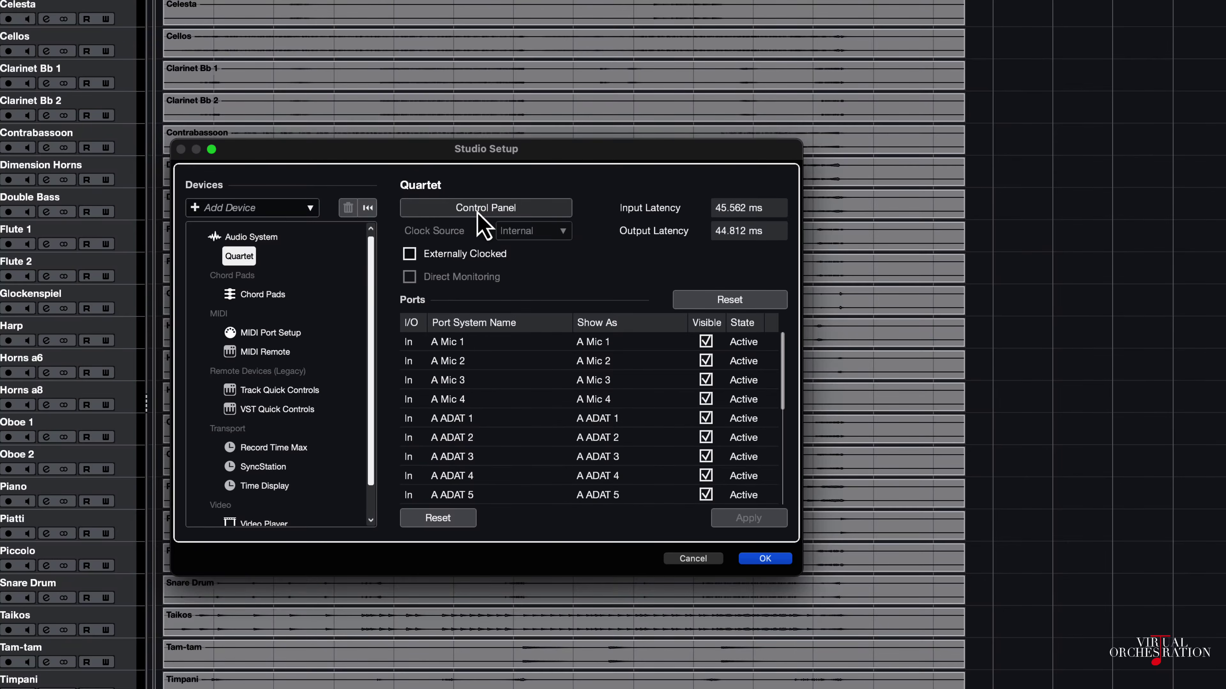
click(486, 528)
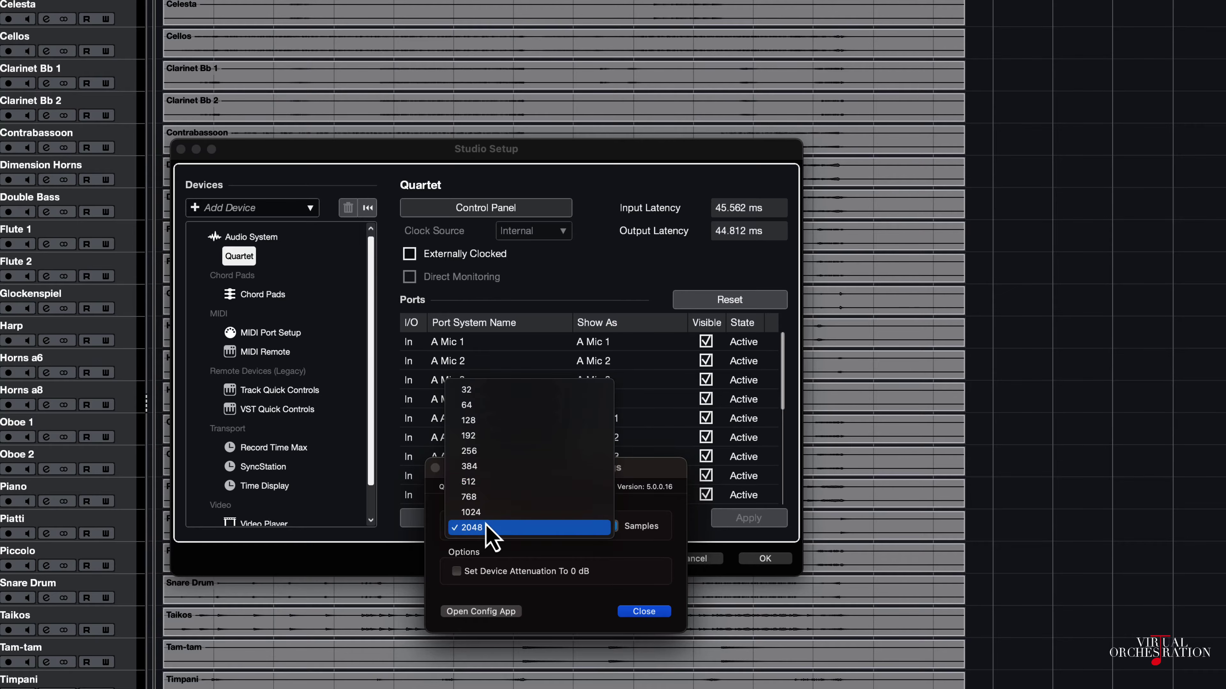
click(504, 486)
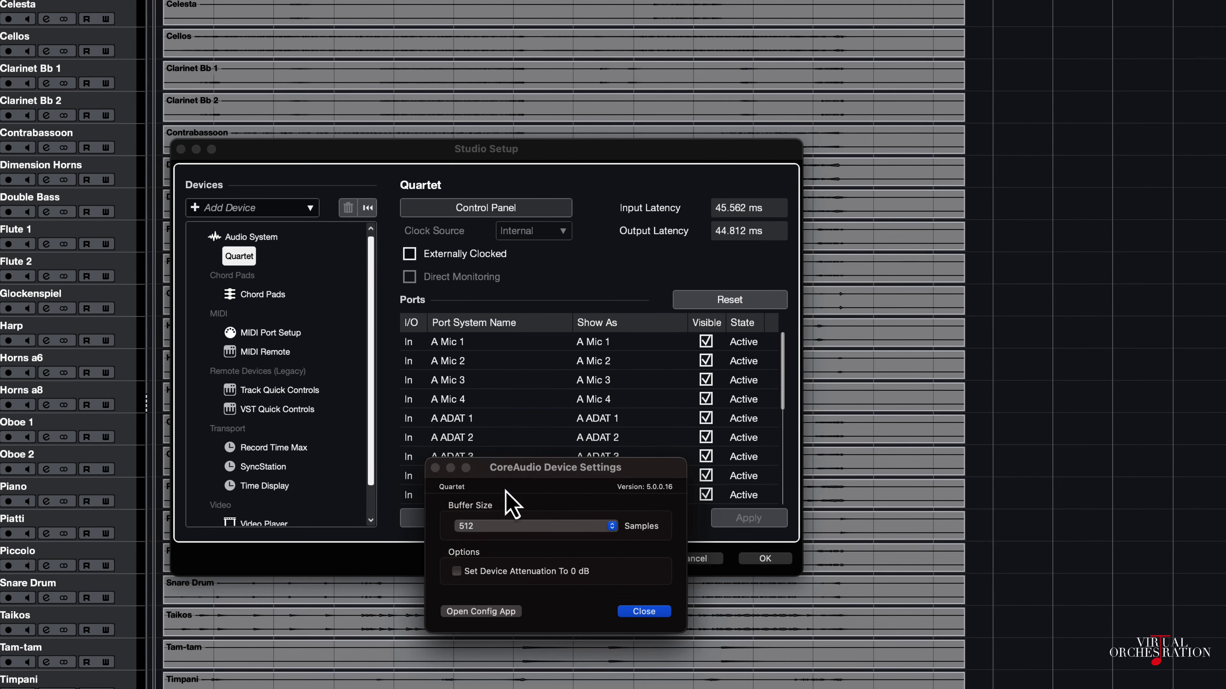
click(645, 611)
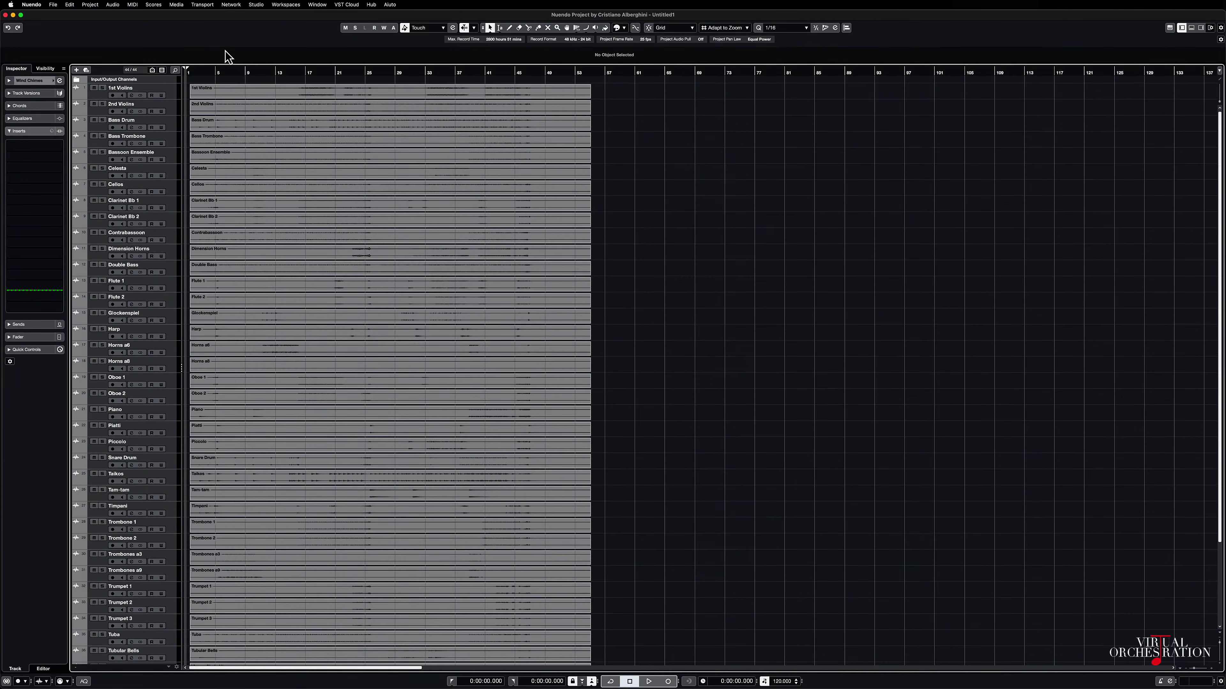
Check the sample rate and bit depth of the record file format in the project setup
key(shift+s)
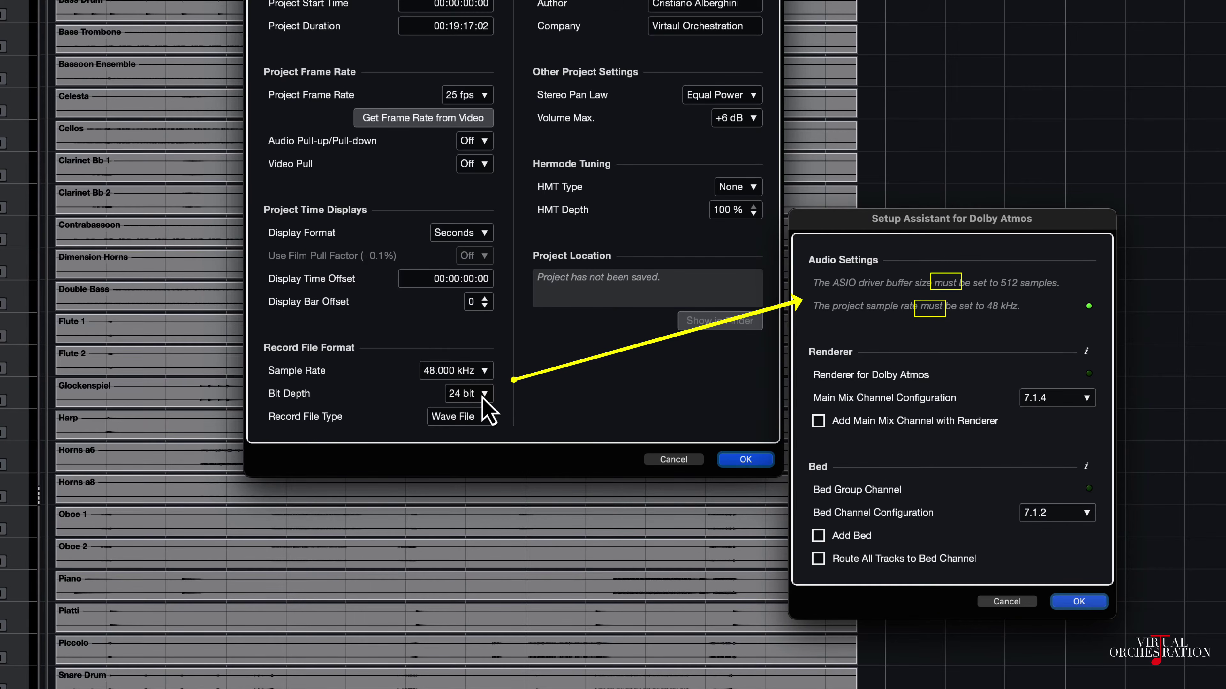
click(739, 464)
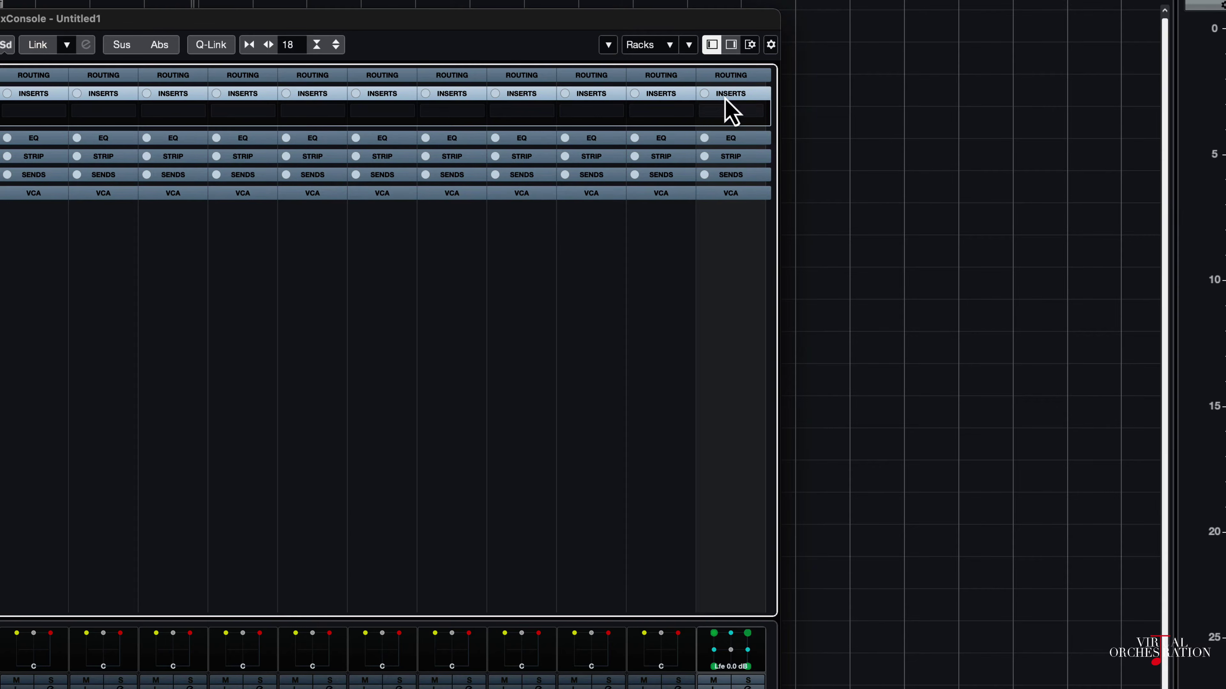
Insert the Renderer for Dolby Atmos plug-in in the first insert slot of the 7.1.4 Out channel
click(744, 112)
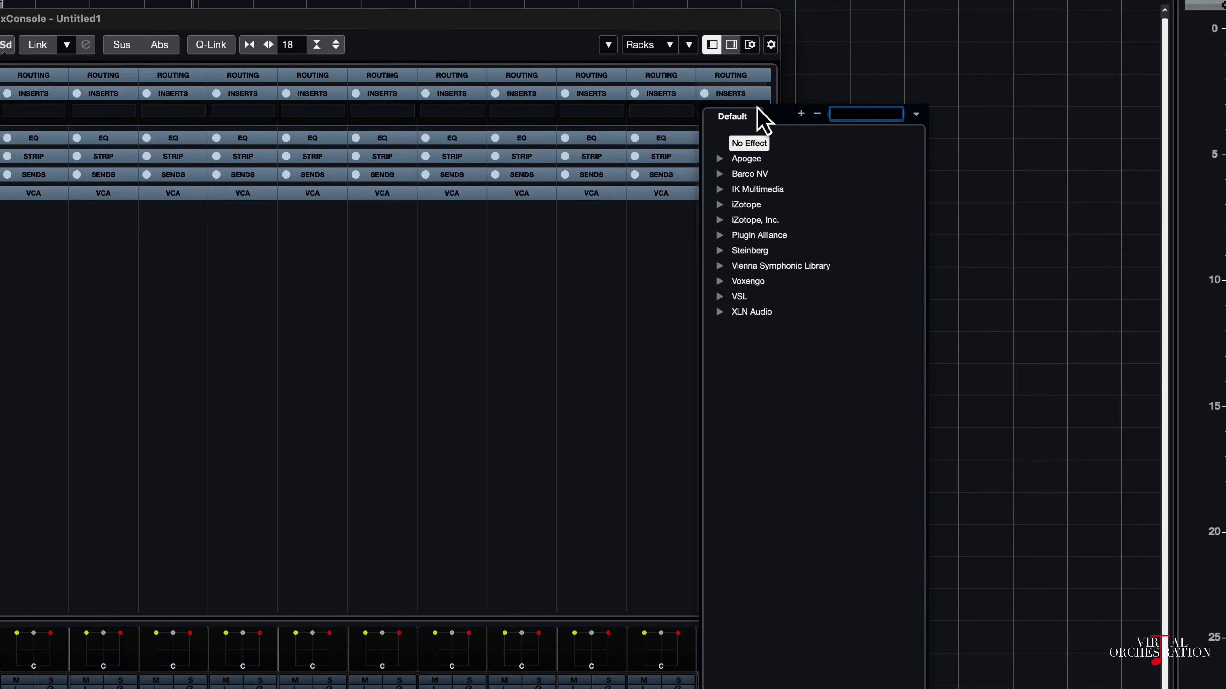
text(Render)
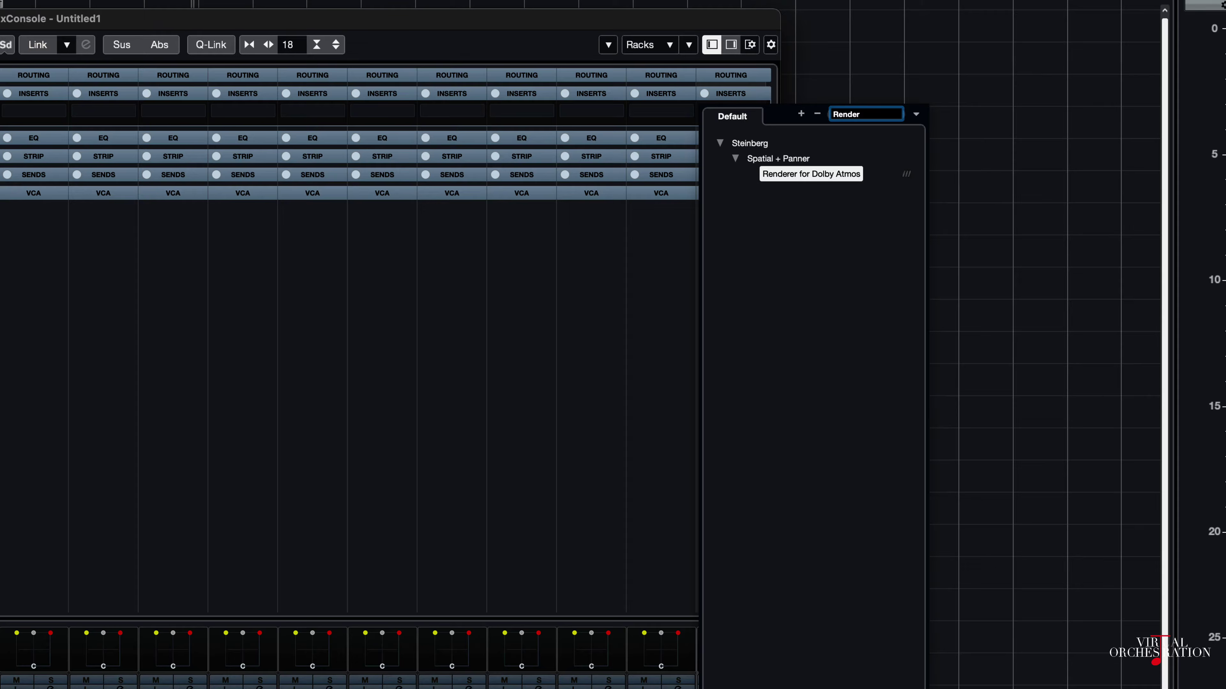
click(777, 175)
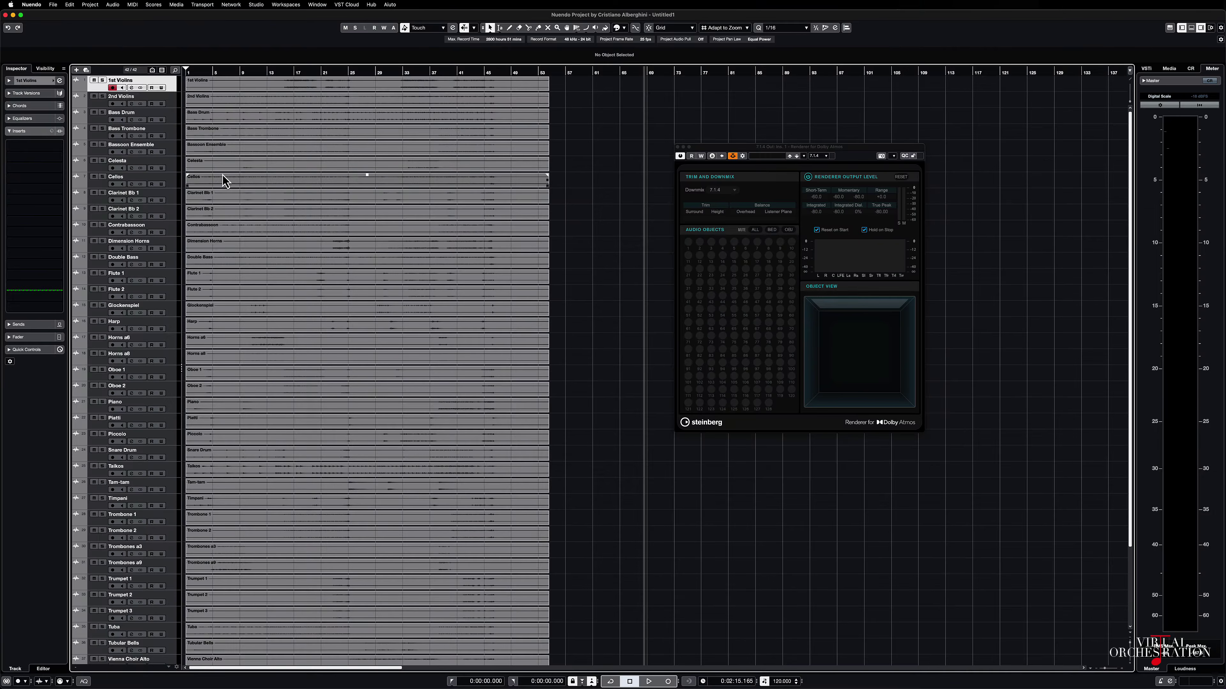
Add a 7.1.2 group channel named Bed for all selected tracks, output to 7.1.4 Out and created outside the folder
key(super+a)
right_click(180, 123)
mouse_move(280, 135)
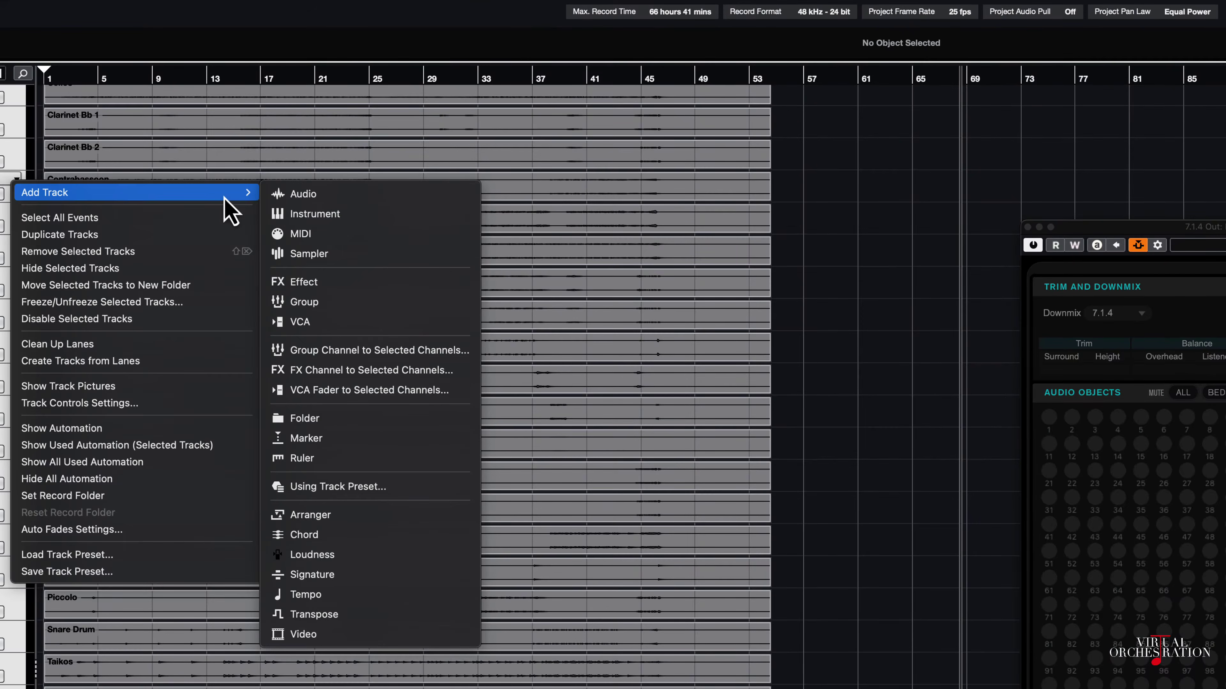
click(367, 209)
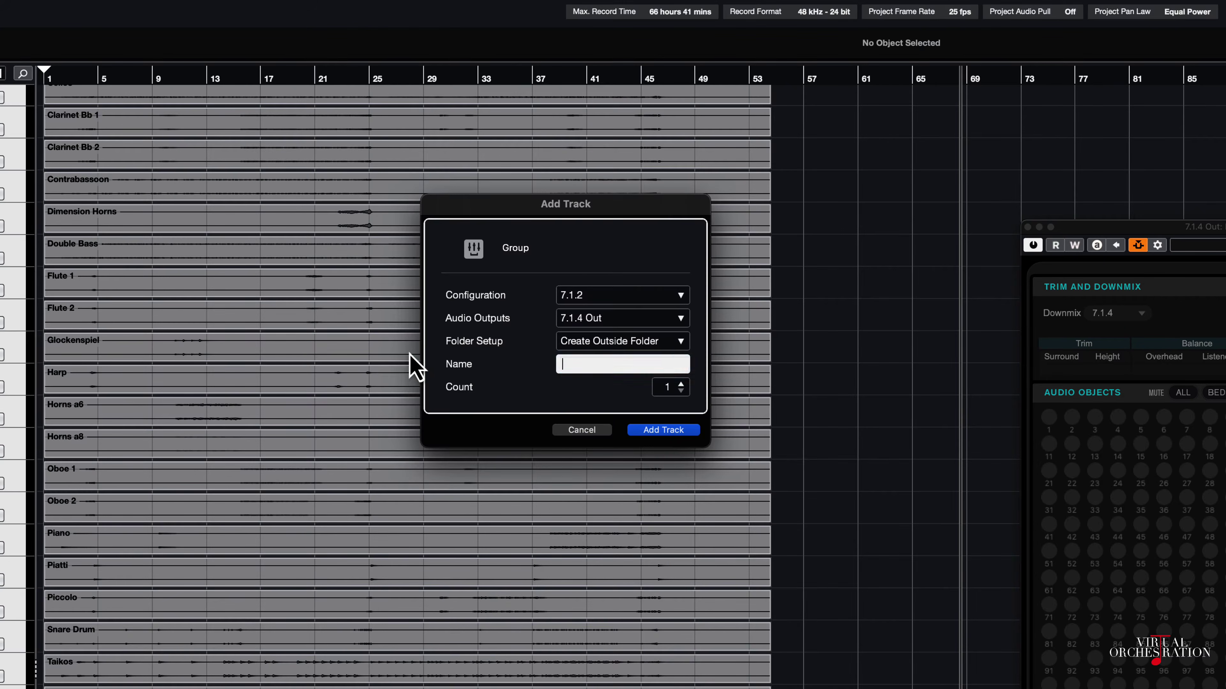
text(Bed)
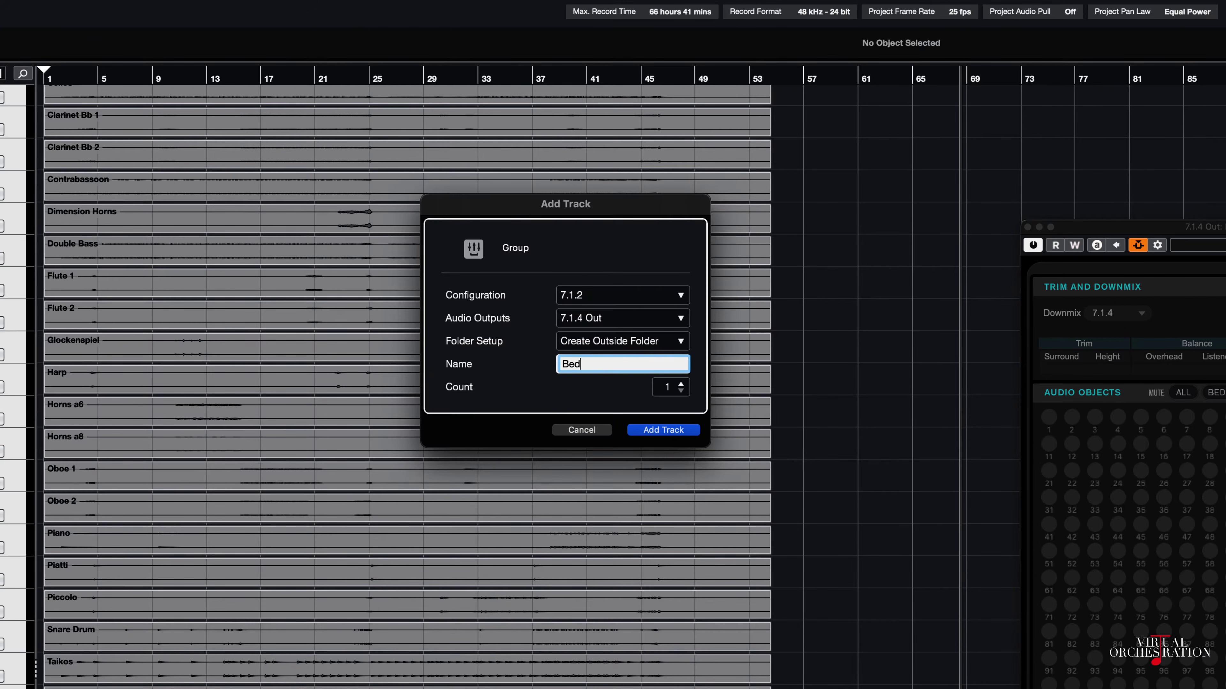
click(663, 430)
Choose Renderer for Dolby Atmos as the renderer in ADM Authoring for Dolby Atmos and add a bed to the audio objects
click(88, 9)
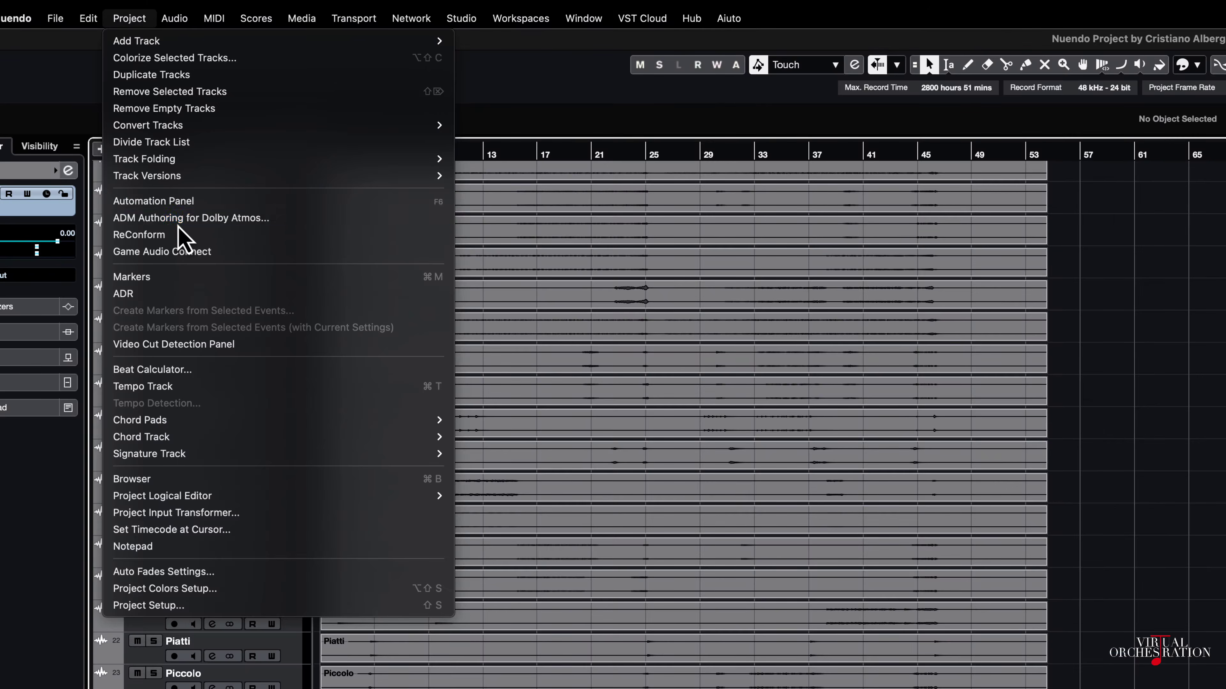
click(184, 218)
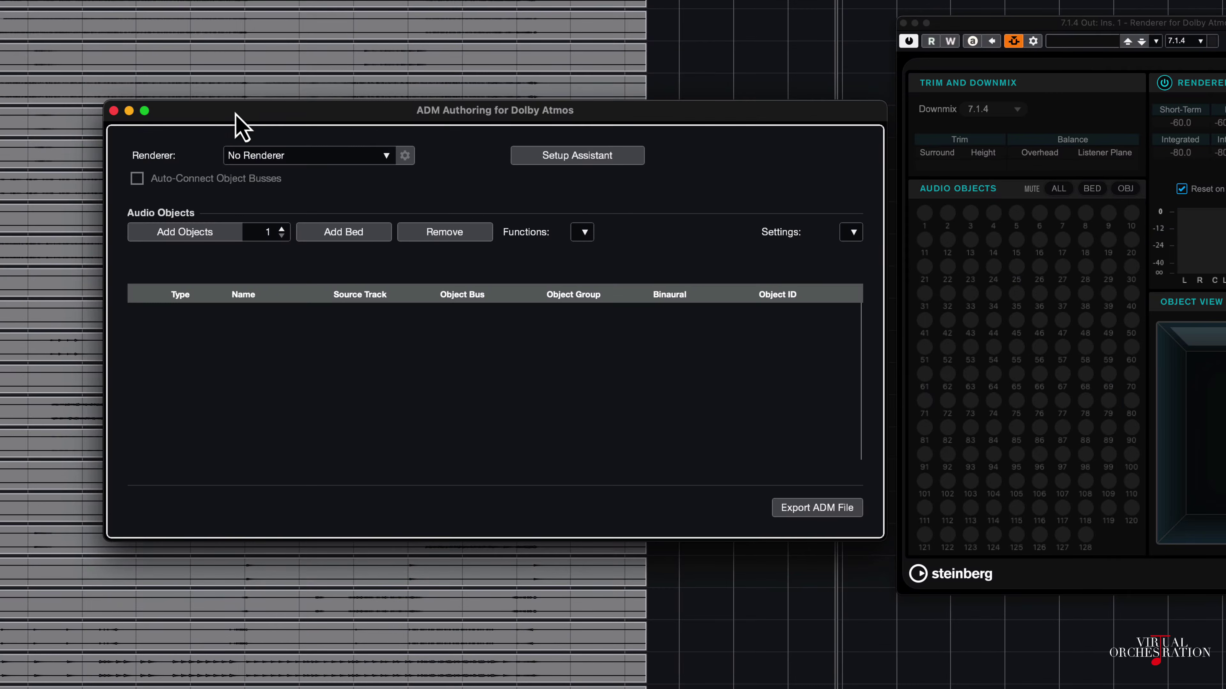
click(289, 158)
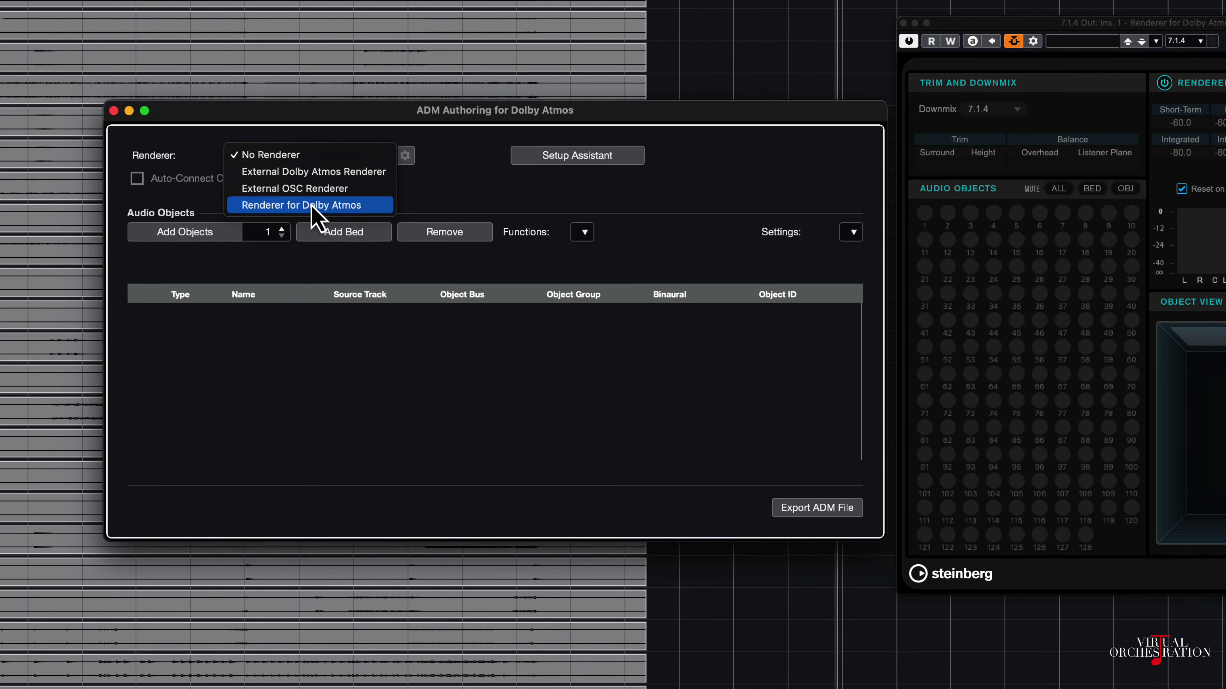
click(324, 206)
click(374, 232)
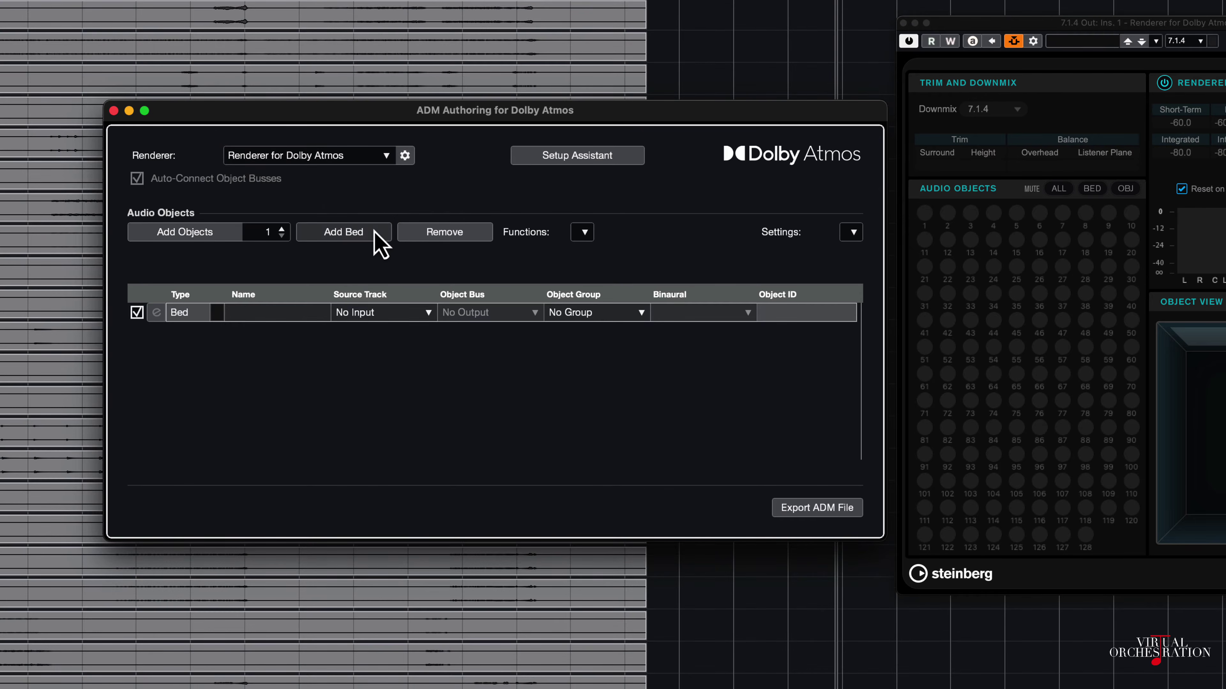
Assign the Bed group channel as the source track of the new bed in the ADM authoring list
click(356, 313)
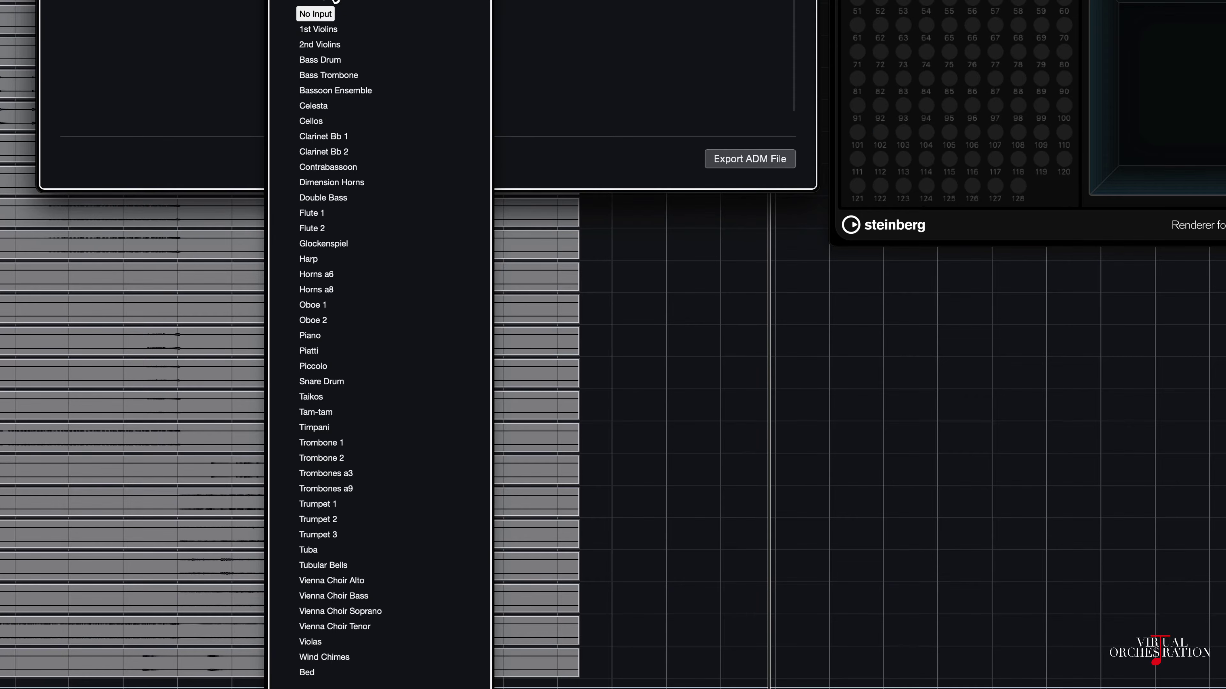
click(309, 672)
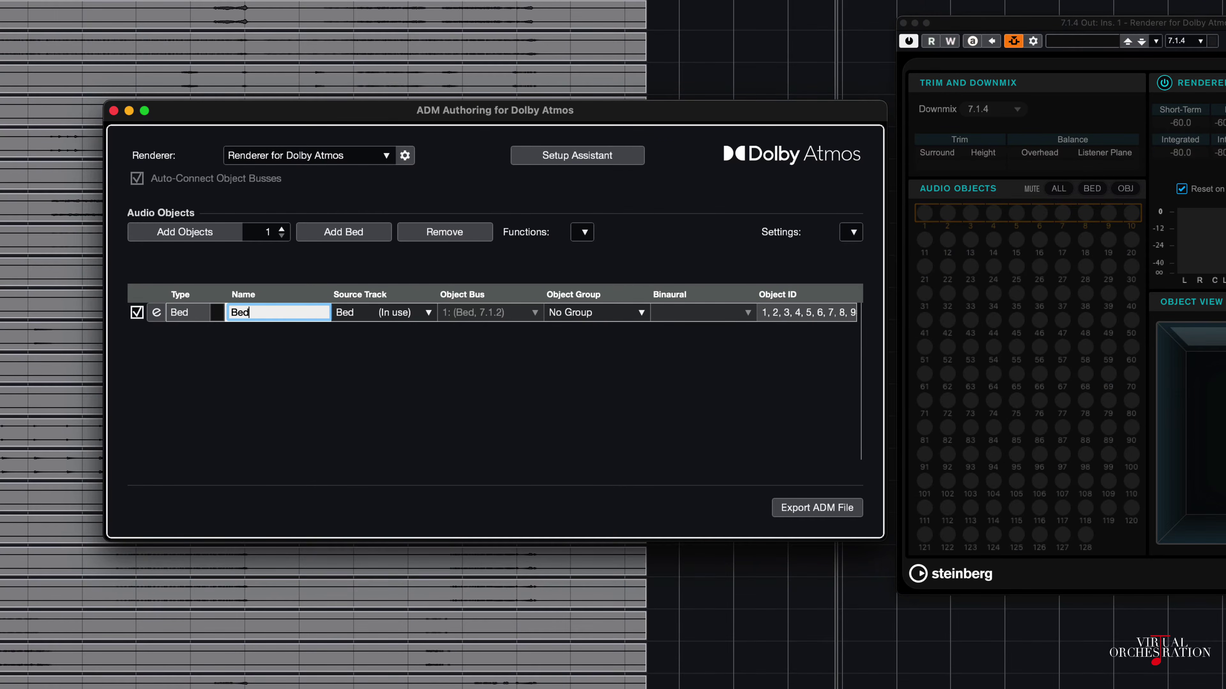
Open the audio device's control panel from the Studio Setup and check its buffer size
click(255, 5)
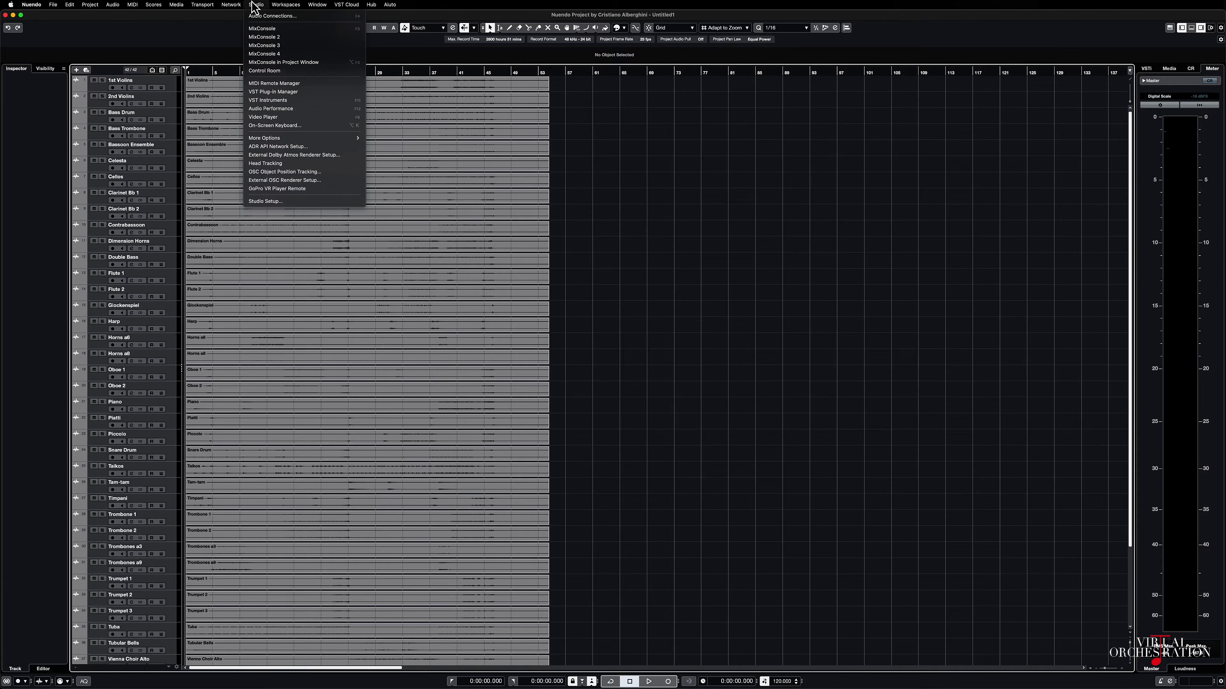
click(296, 201)
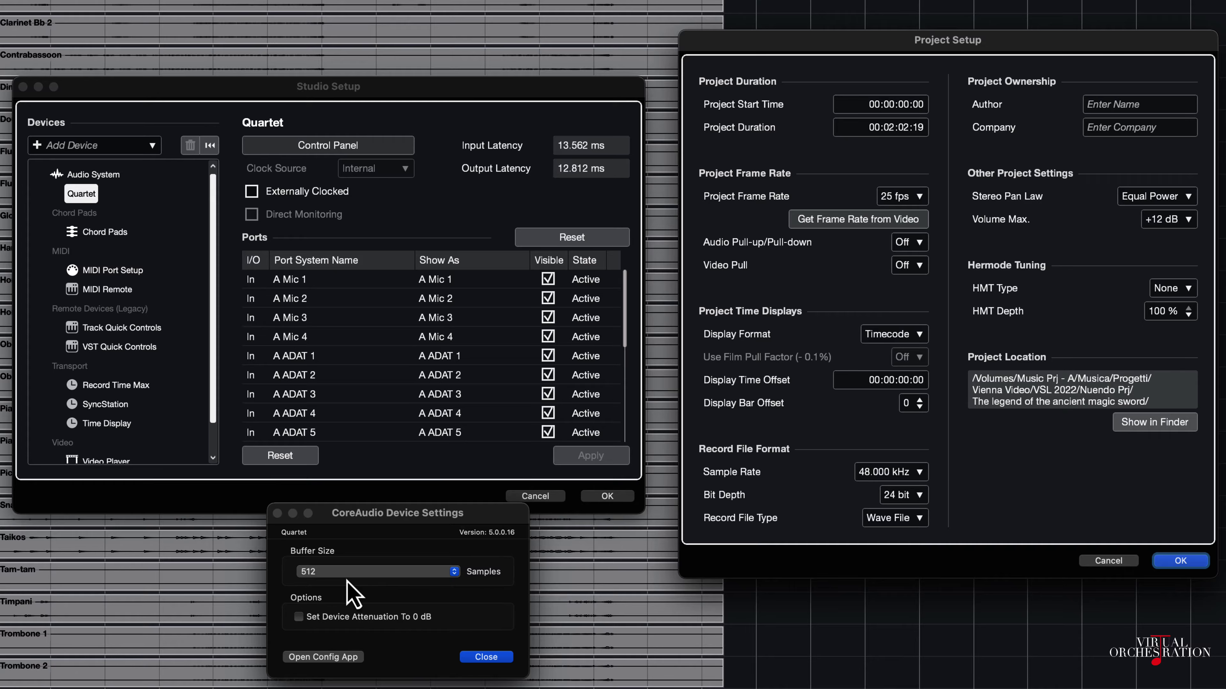
click(346, 574)
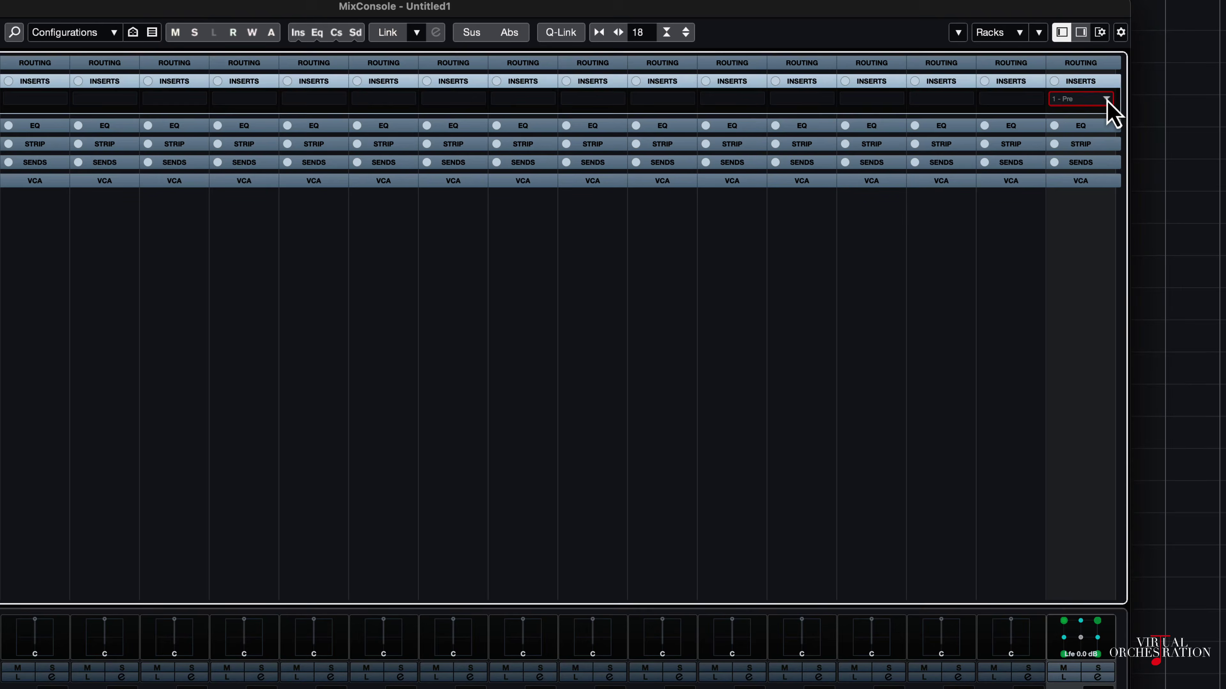
Insert the Plugin Alliance dearVR MONITOR plug-in in the first free insert slot of the 7.1.4 Out channel
click(1105, 99)
click(1070, 223)
click(1085, 299)
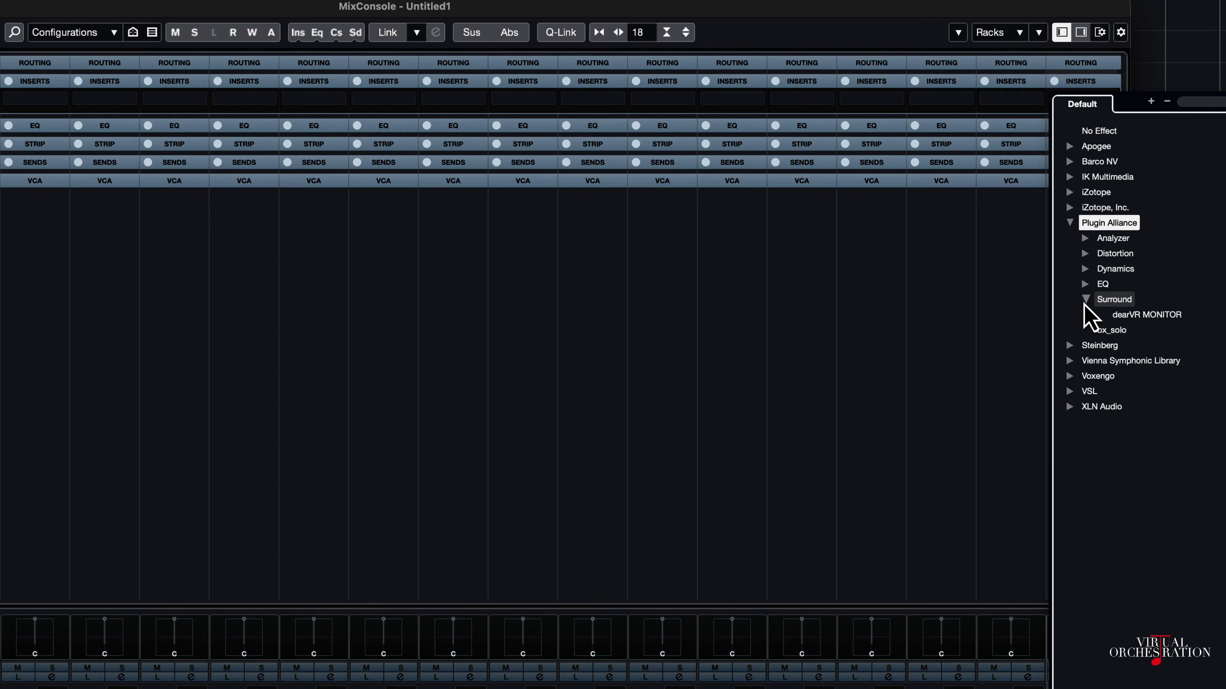
click(1138, 319)
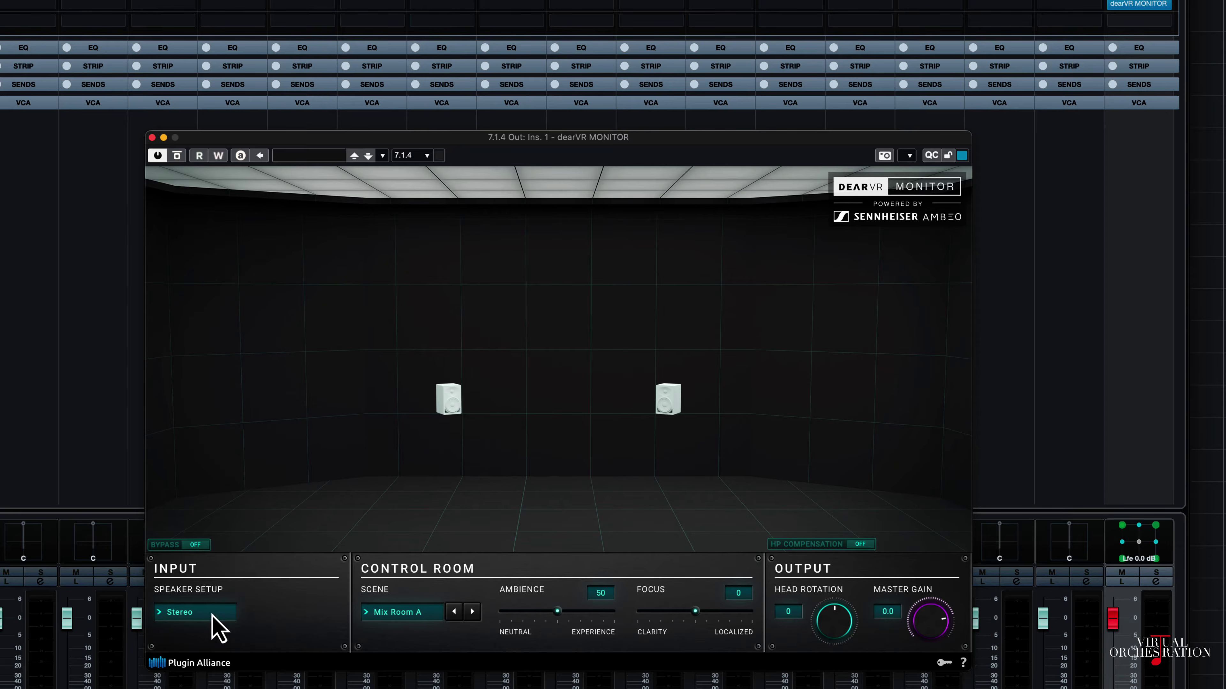
Set the dearVR MONITOR speaker setup to 7.1.4 and choose a control room scene
click(413, 480)
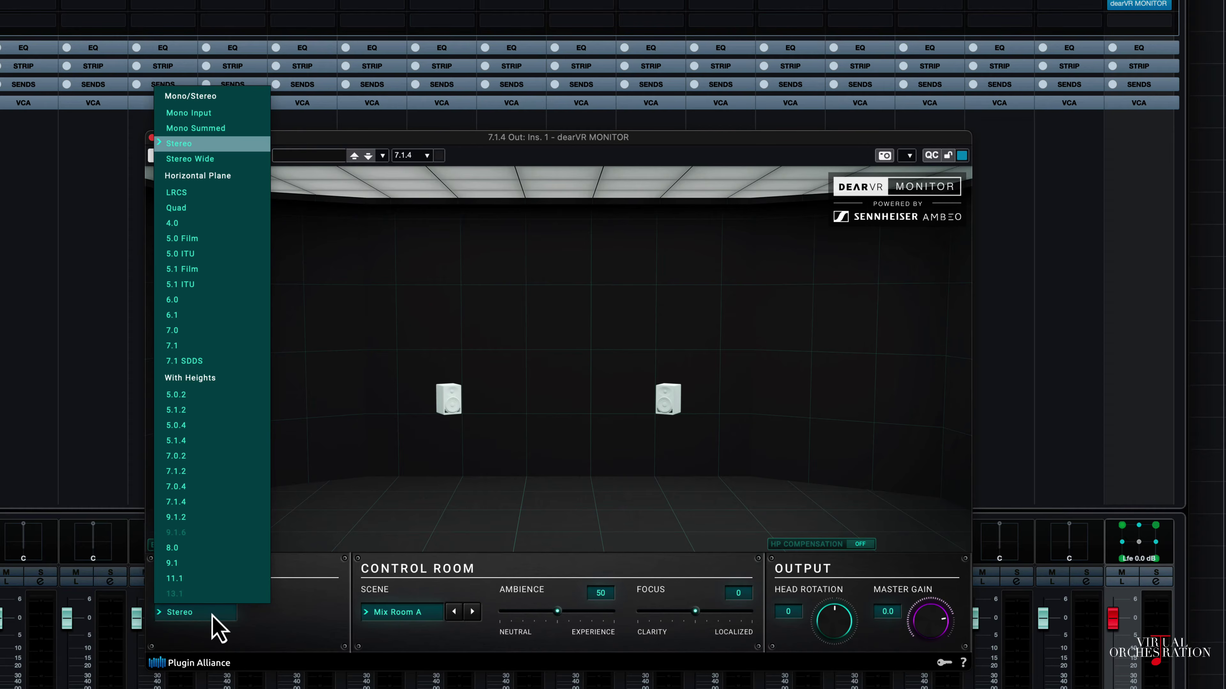
click(213, 507)
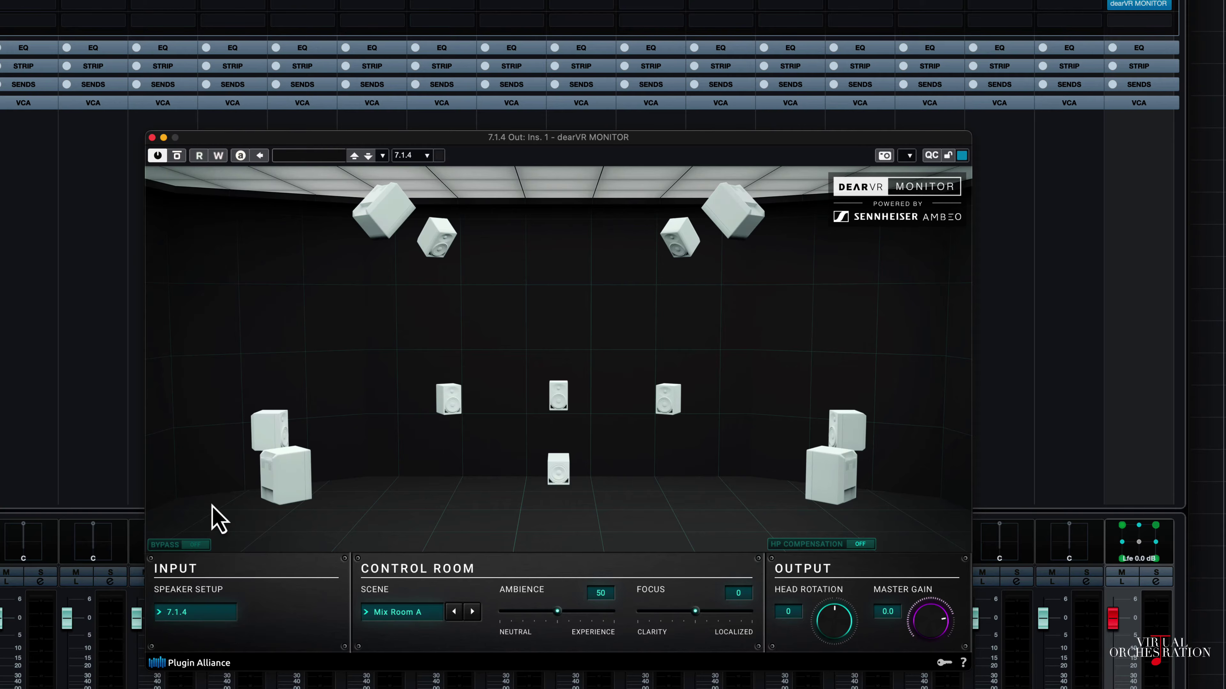
click(412, 613)
click(423, 549)
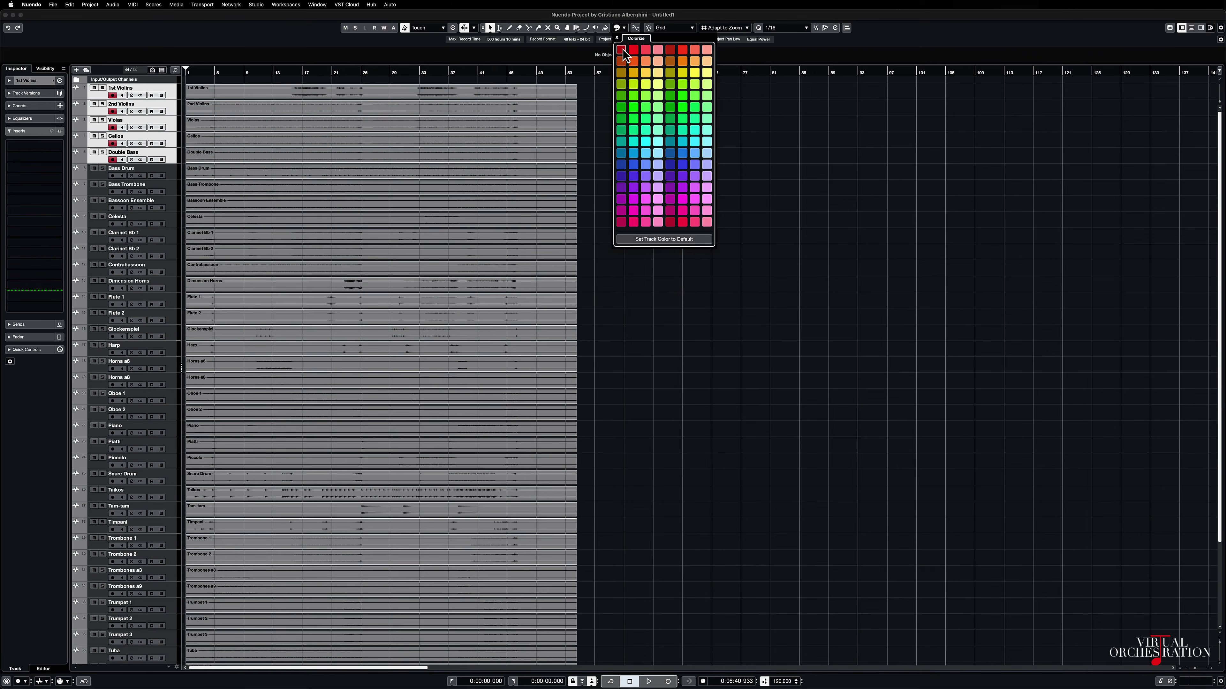
Color the selected string tracks dark red and the Horns a6 track orange
click(622, 50)
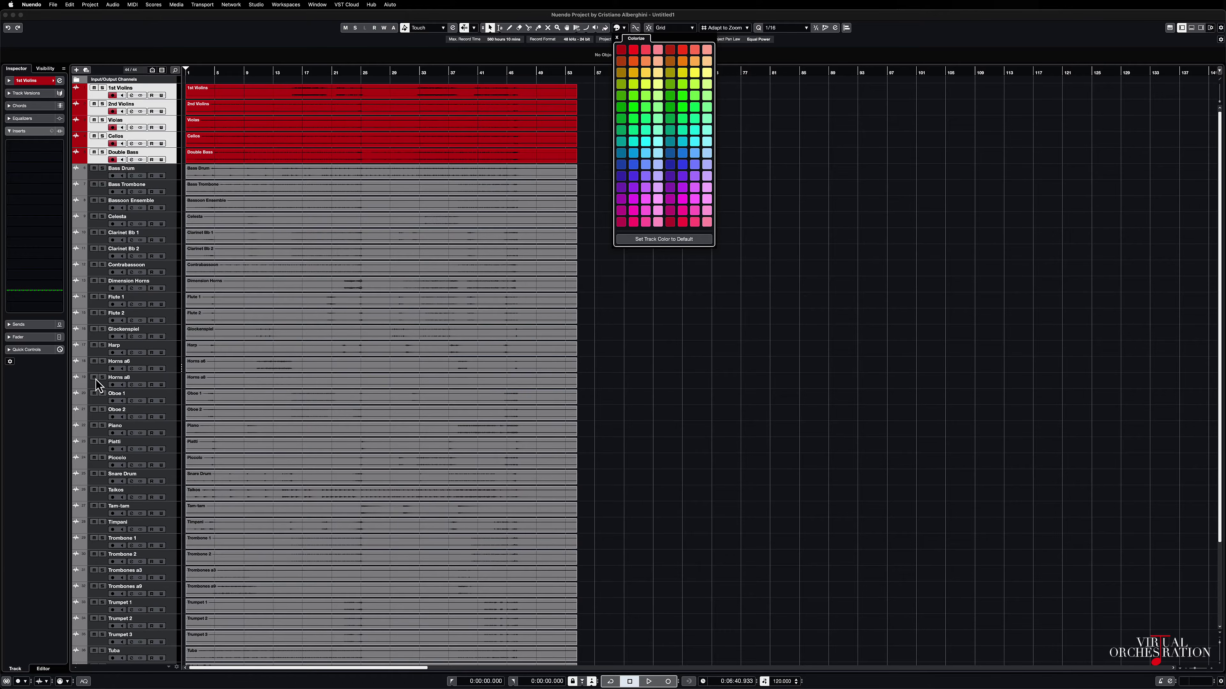
click(176, 359)
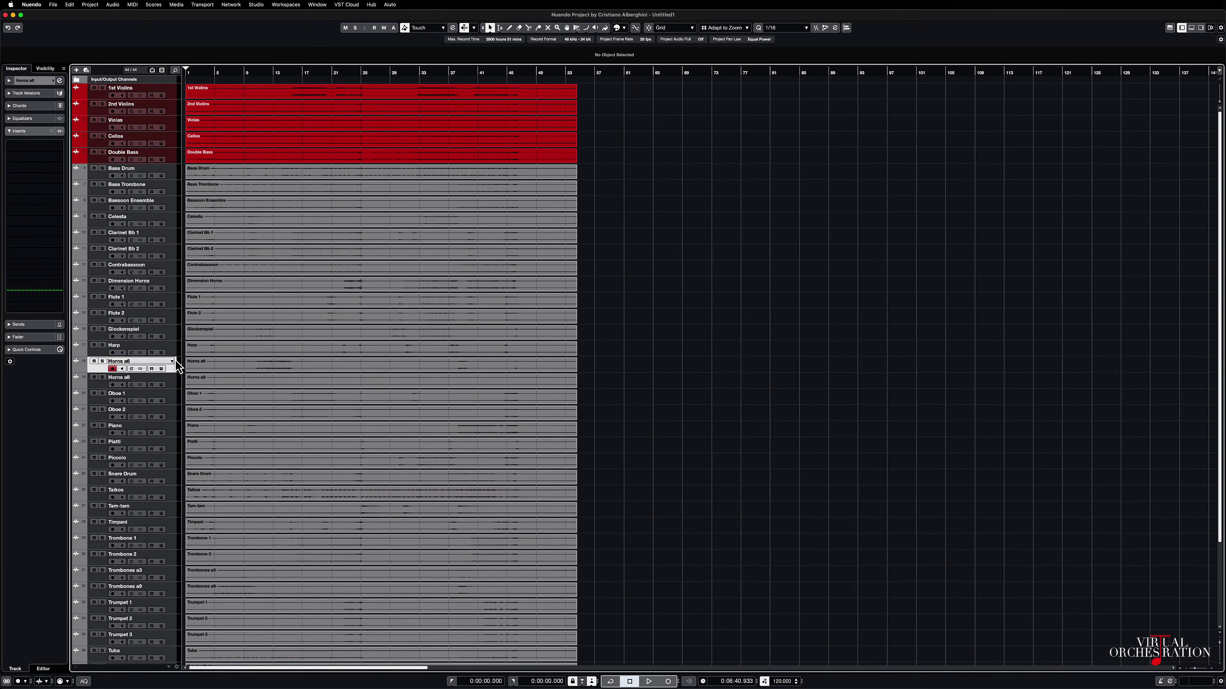
click(625, 29)
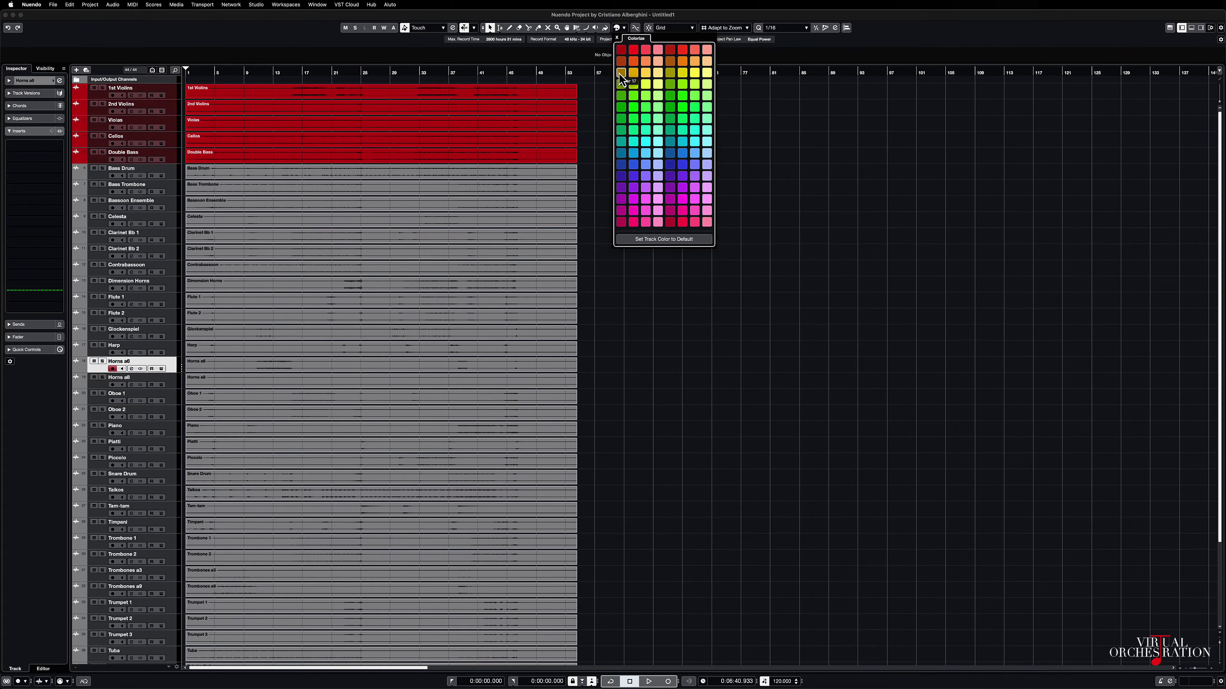
click(669, 62)
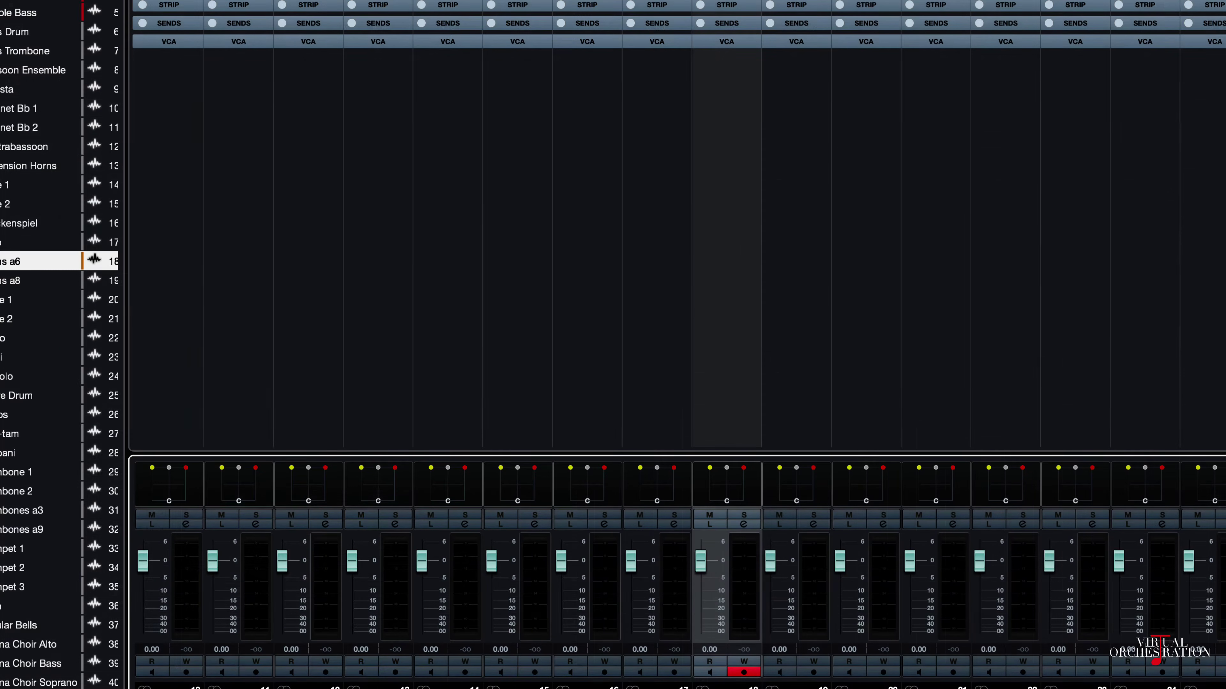
Change the channel panner of Horns a6 to Vienna MIR Pro
right_click(733, 486)
mouse_move(915, 524)
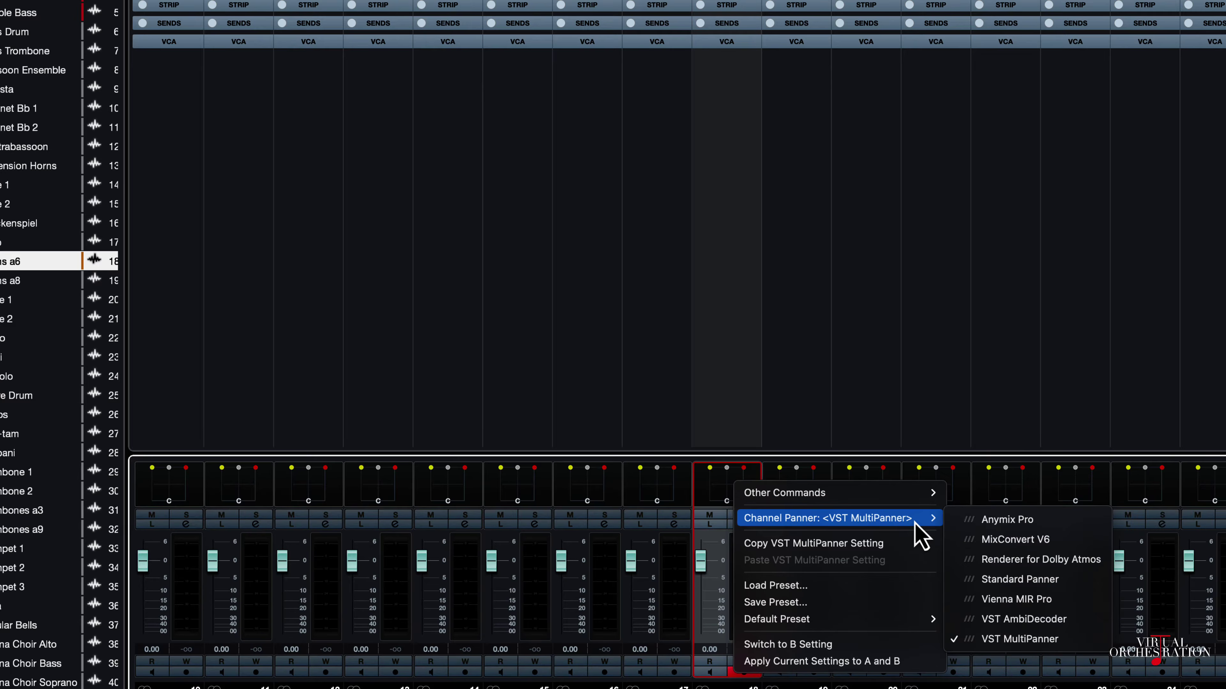
click(1081, 603)
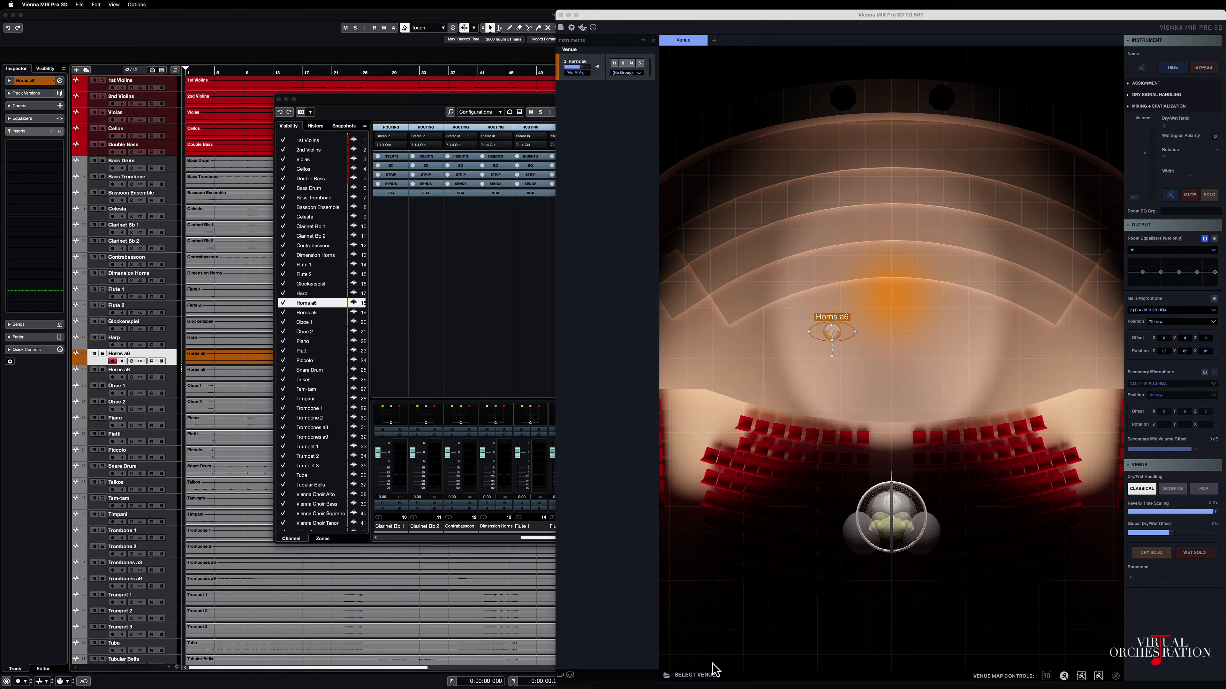
Load the Konzerthaus - Grosser Saal - Stage venue in Vienna MIR Pro 3D
click(713, 672)
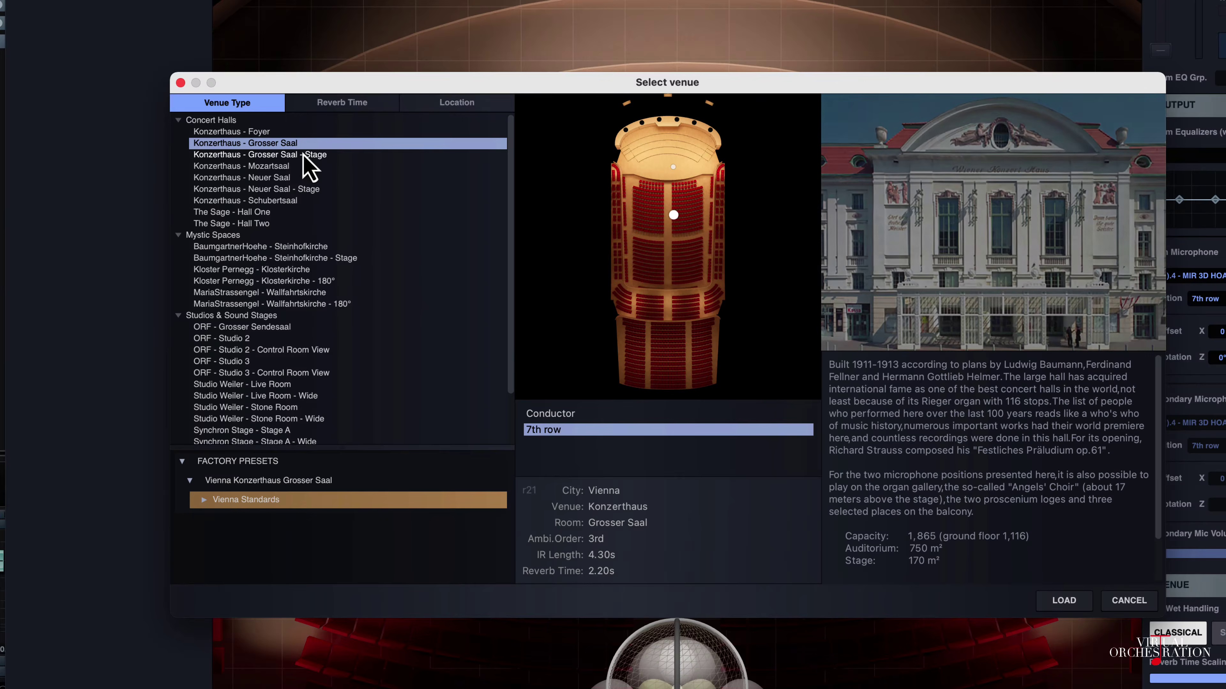
click(704, 251)
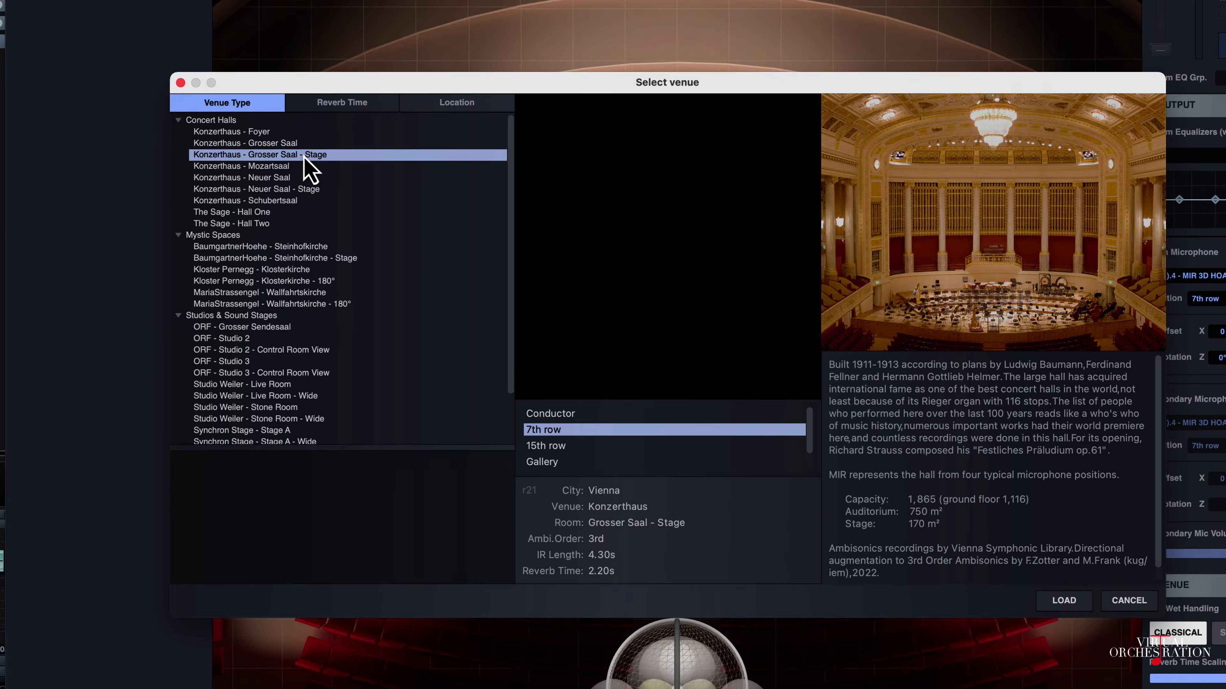
double_click(304, 155)
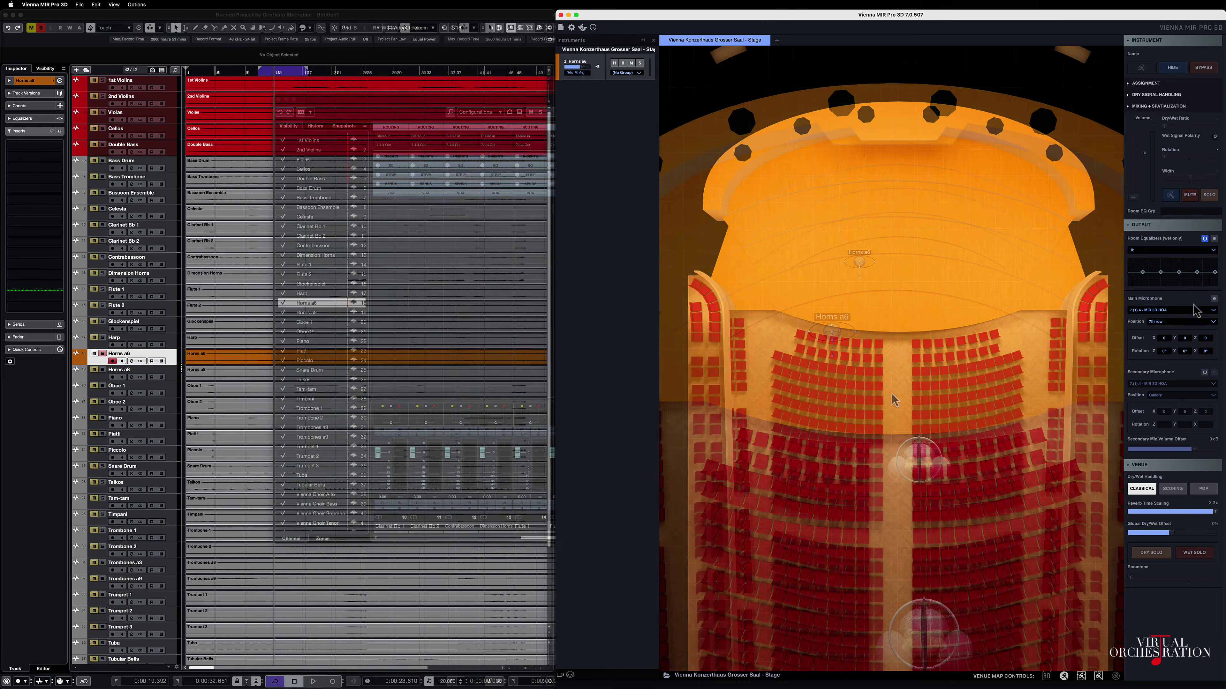
Open the Output Editor for the main microphone and browse its factory presets
click(1215, 300)
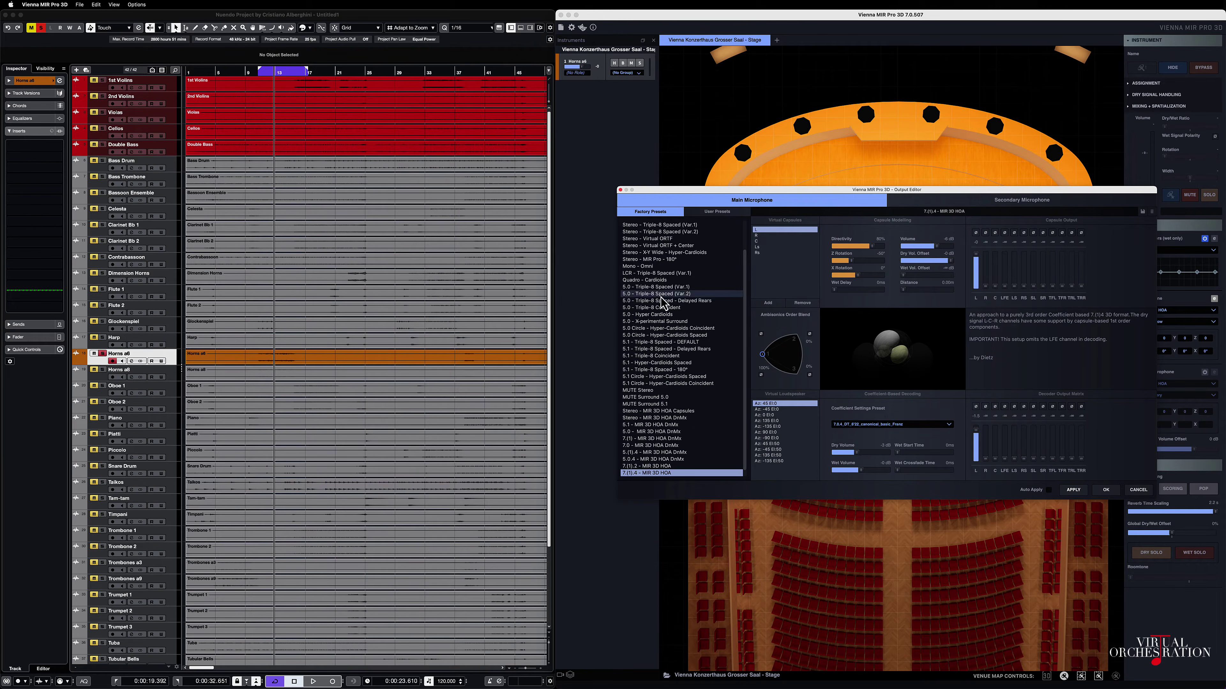
scroll(649, 437, down, 1)
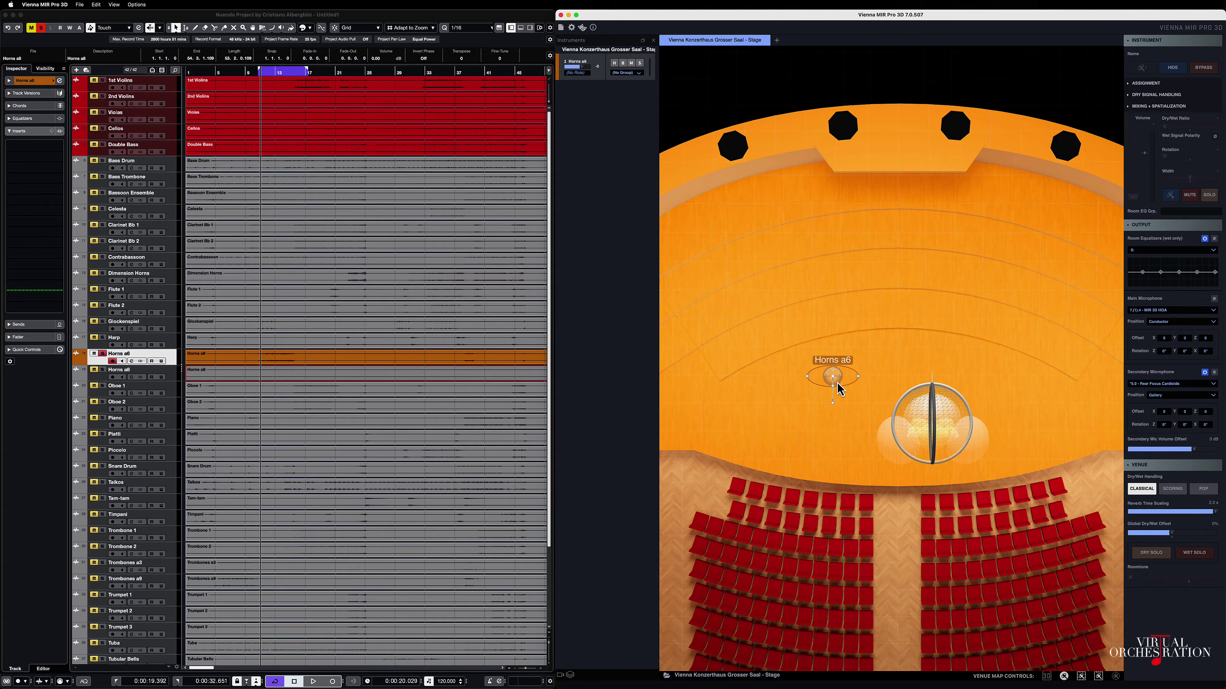
Move Horns a6 farther back on the left part of the stage, behind the conductor microphone's level
drag(839, 386, 774, 291)
scroll(784, 313, down, 3)
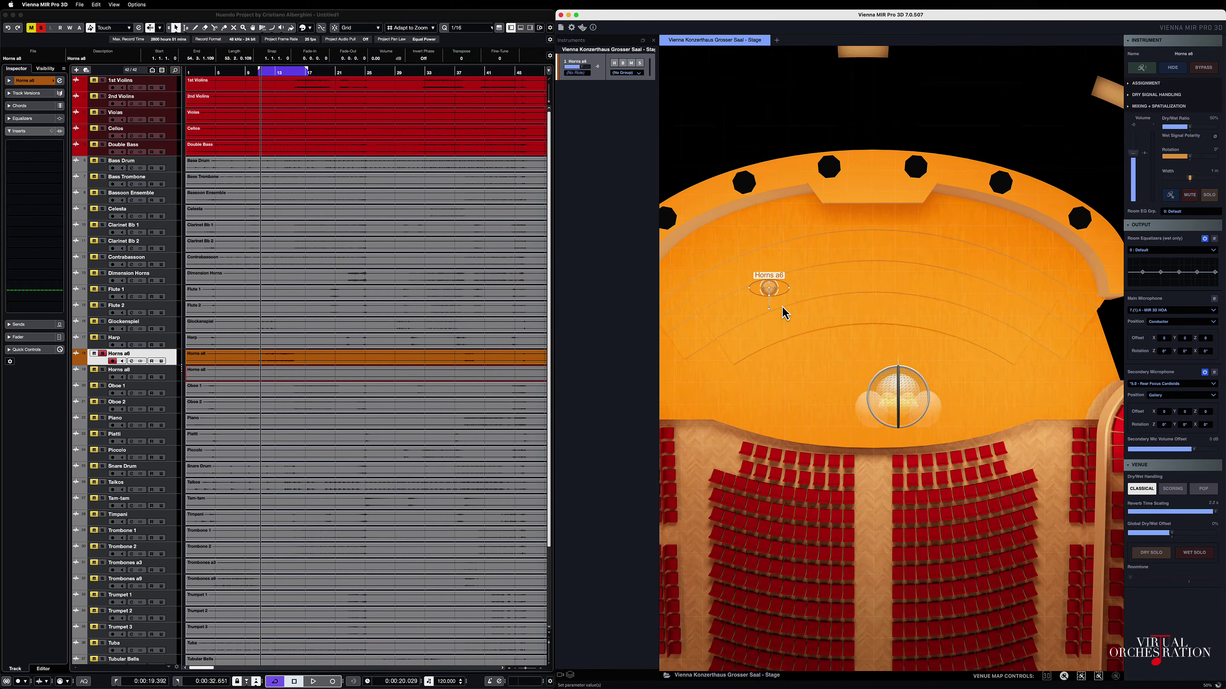
scroll(782, 307, down, 1)
drag(761, 341, 790, 351)
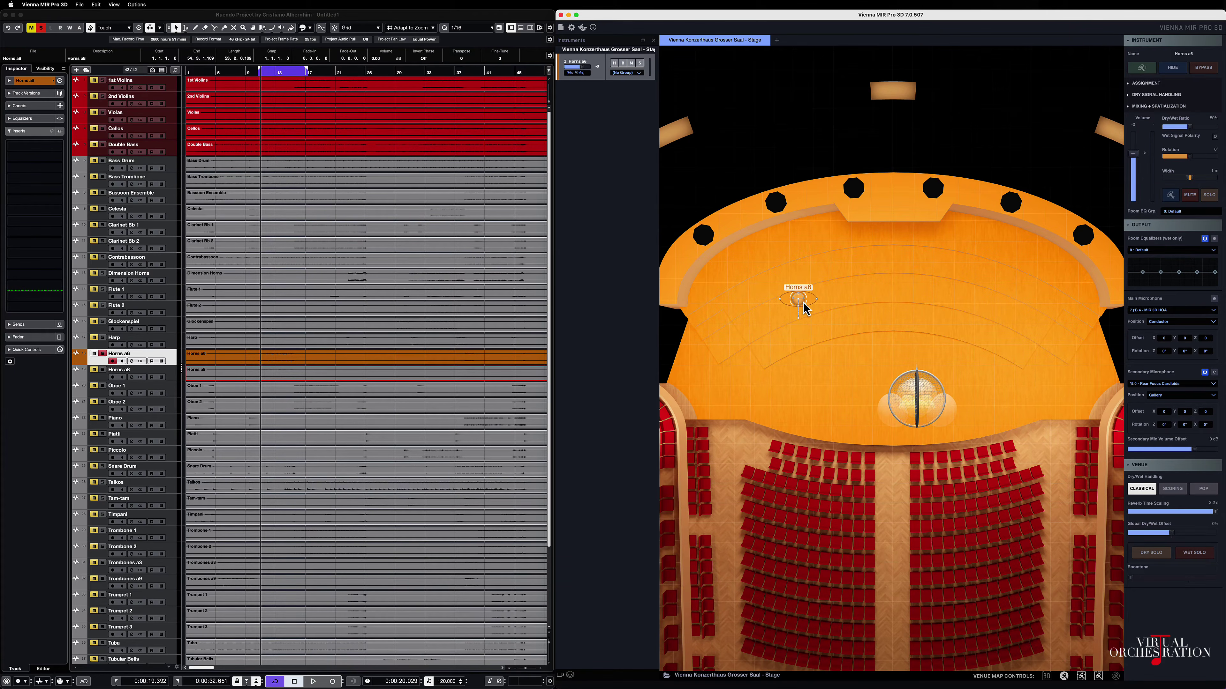
drag(803, 303, 802, 312)
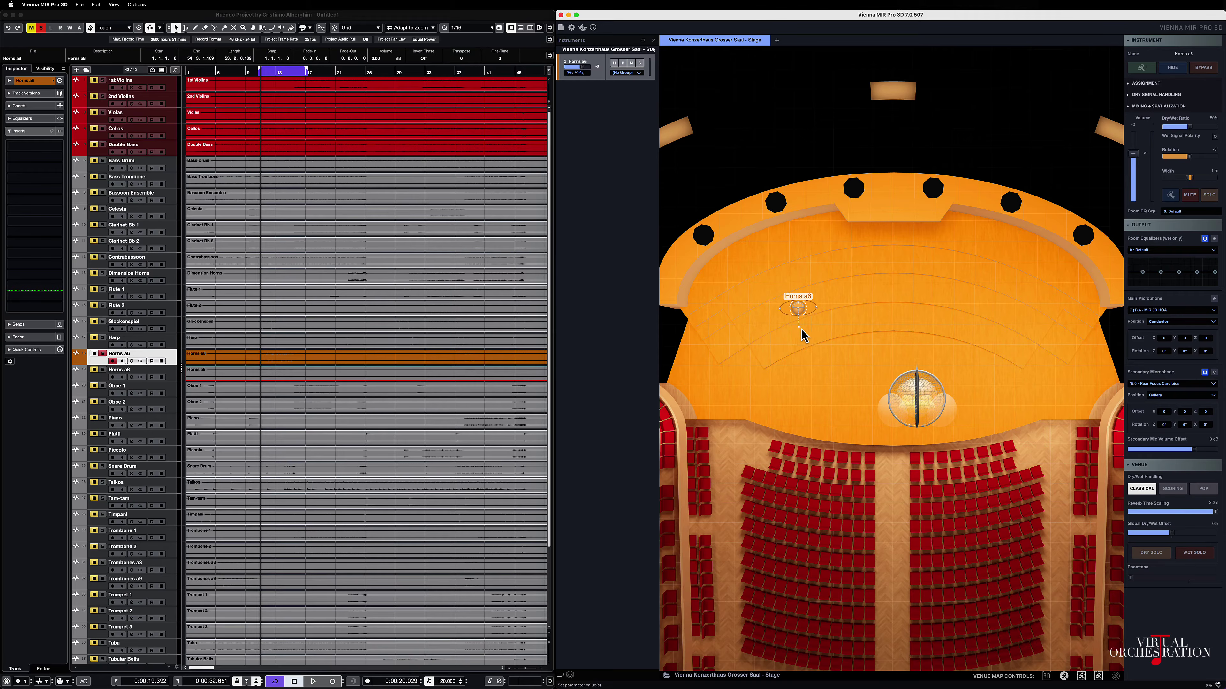
Rotate Horns a6 to about -23° and set its width to about 1.68 m on the venue map
drag(776, 342, 854, 286)
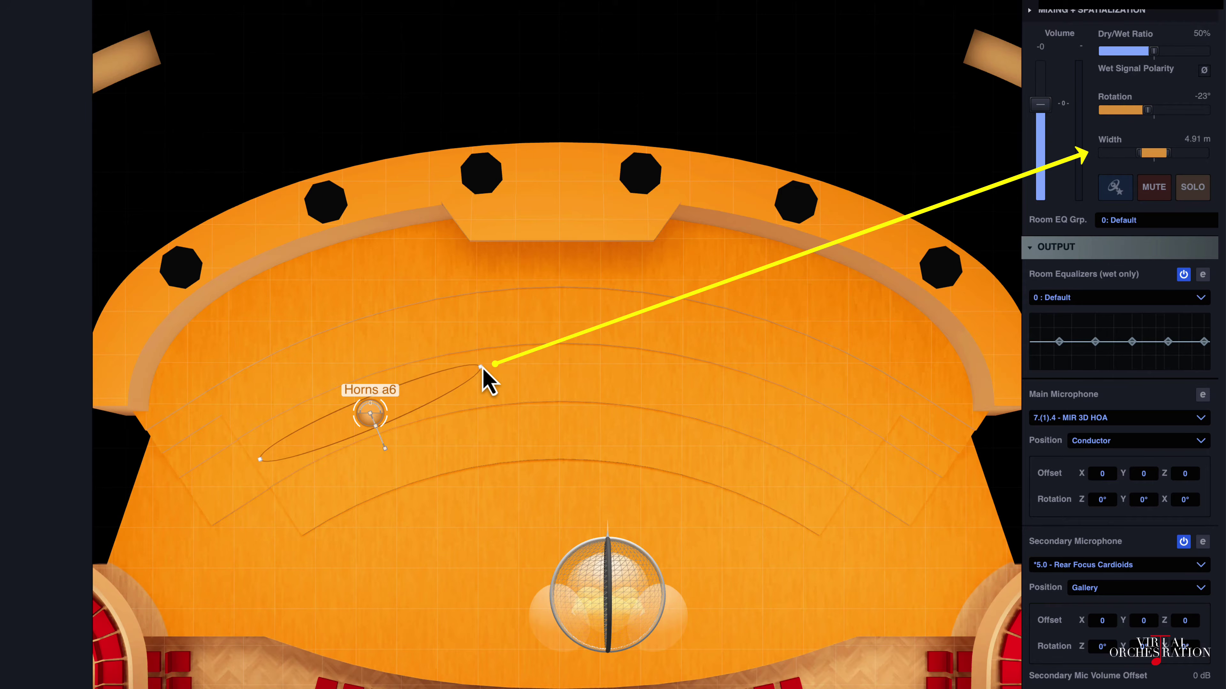
drag(483, 369, 422, 404)
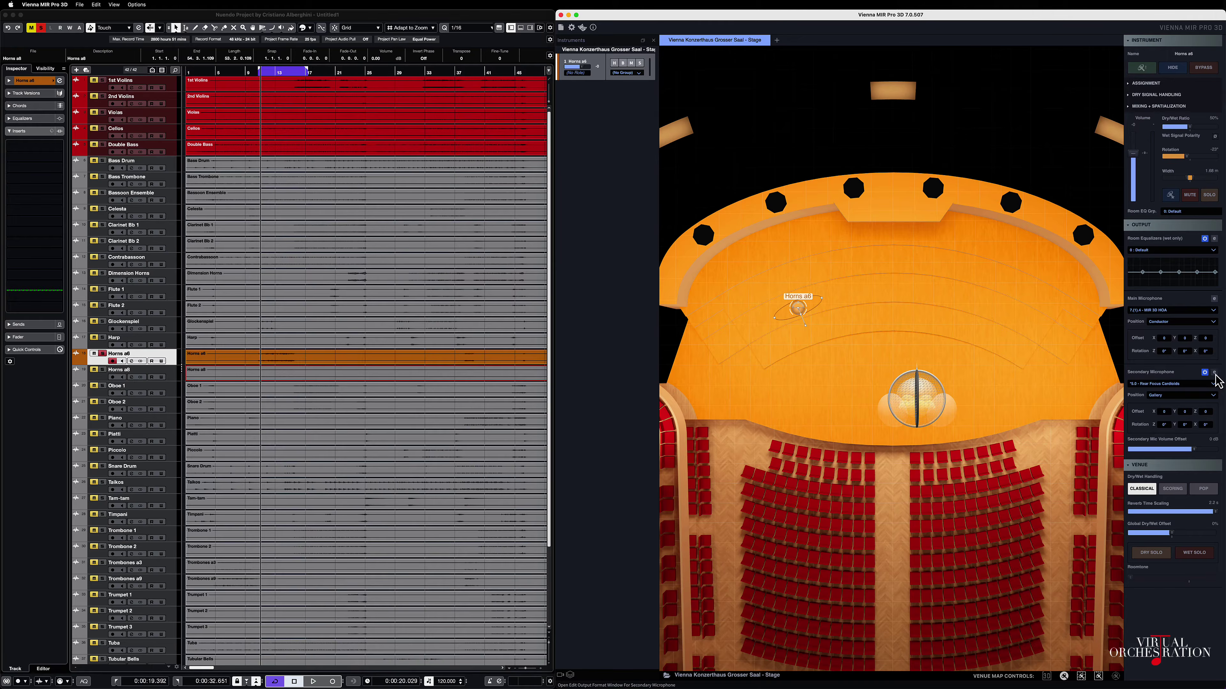
Open the output format editor of the secondary microphone
click(1214, 373)
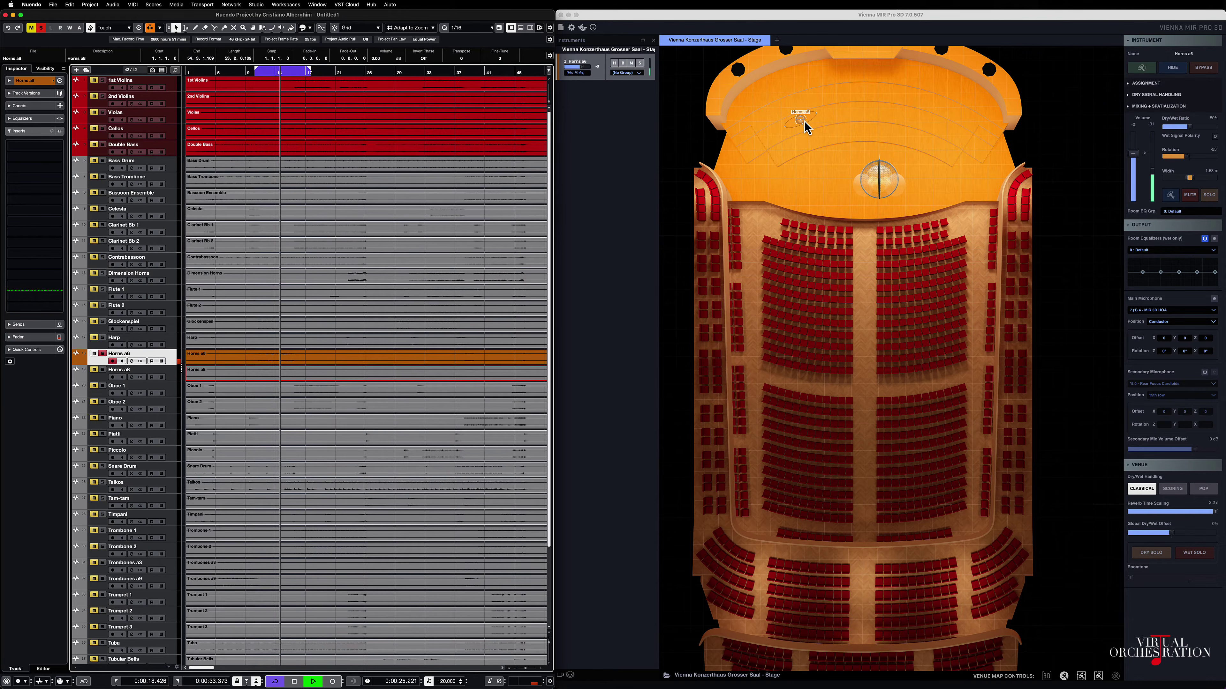
Move Horns a6 to the rear center of the stage during playback
click(824, 163)
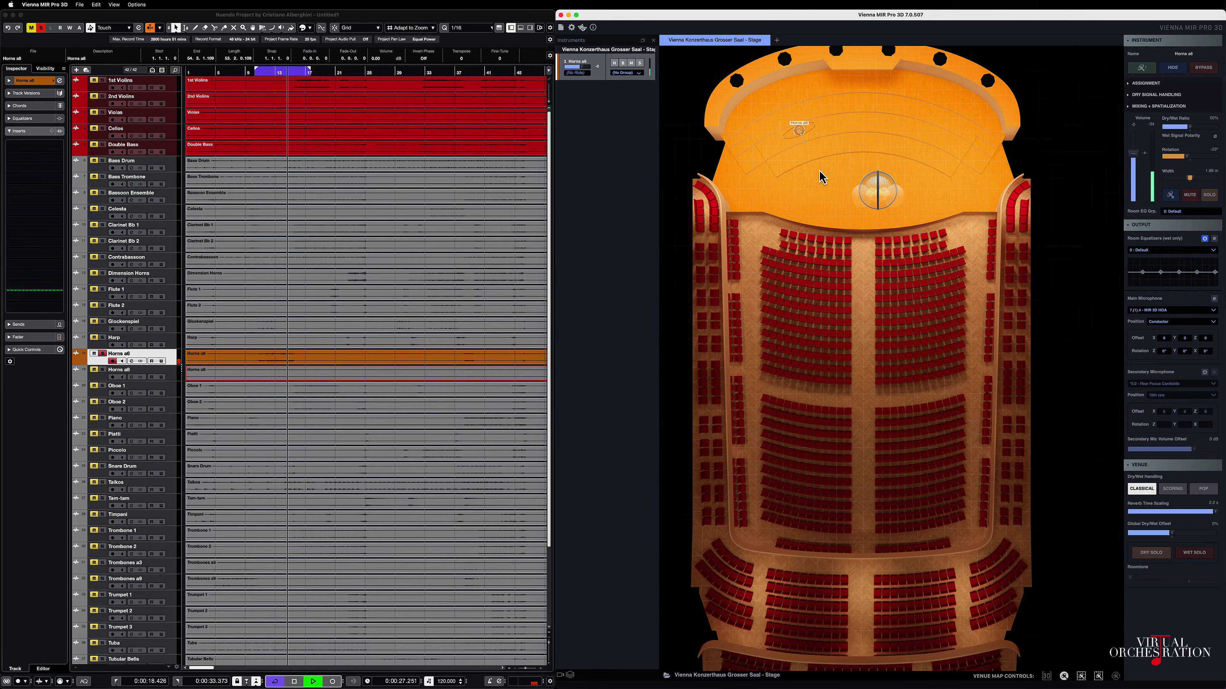
scroll(816, 172, up, 3)
drag(799, 159, 863, 96)
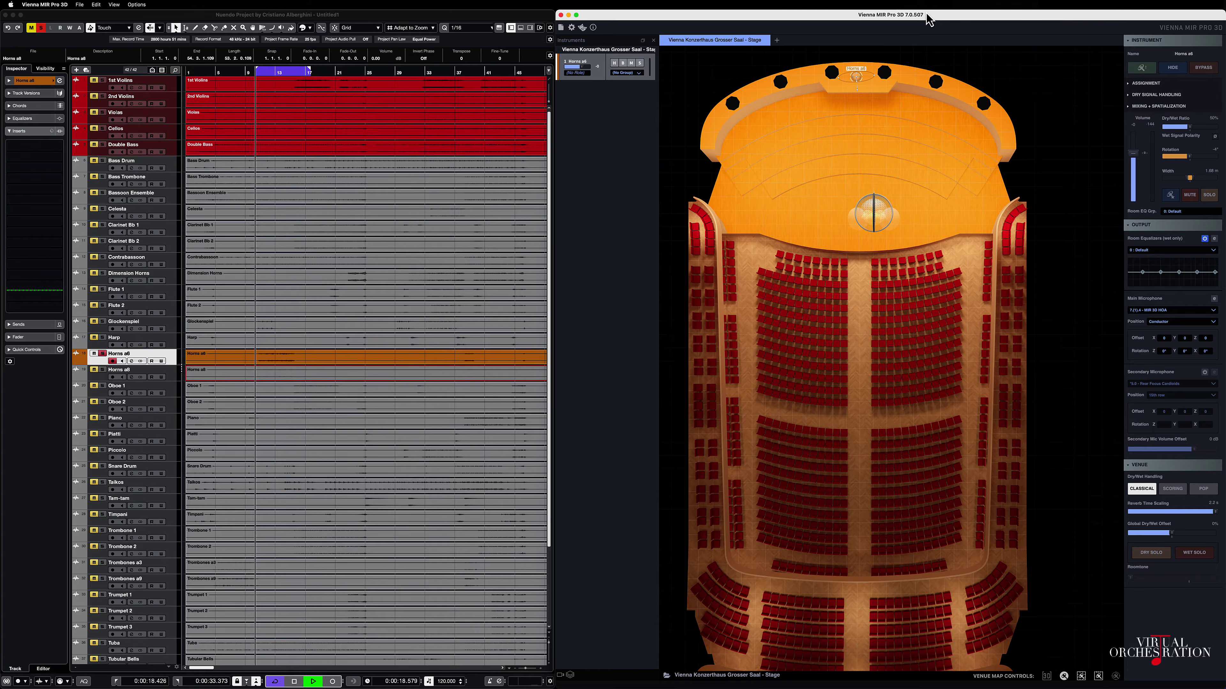
Compare the horns' sound with the secondary microphone switched on and off during playback
click(1204, 373)
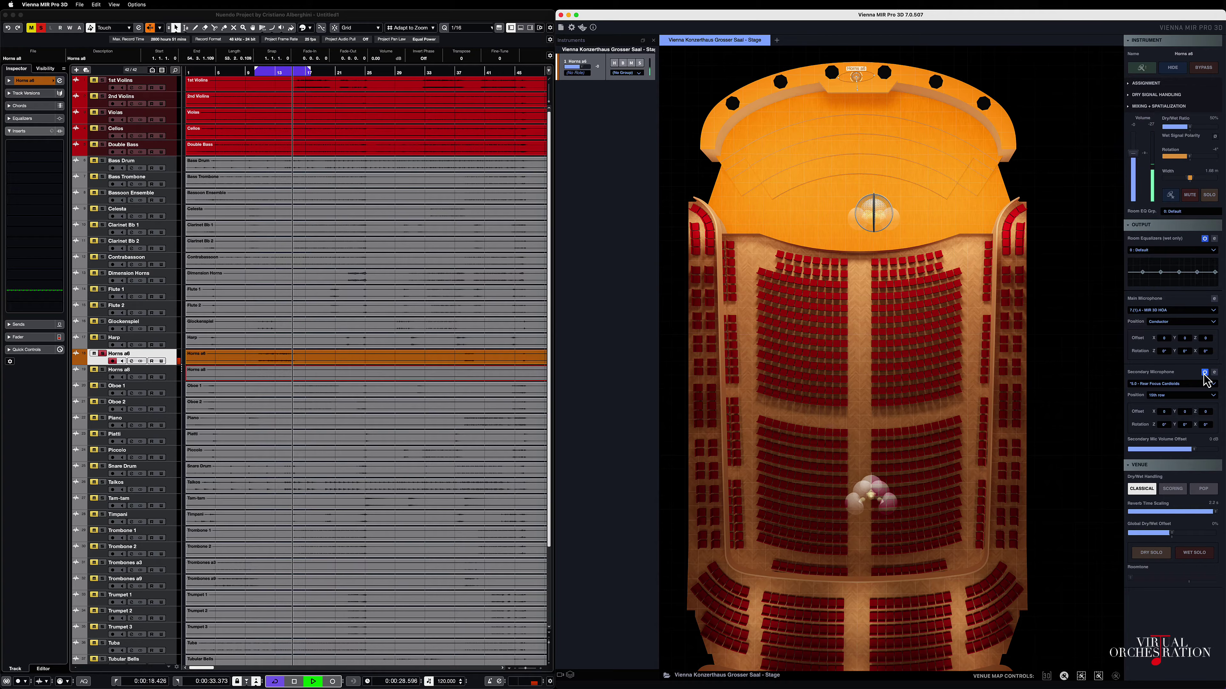
click(1204, 372)
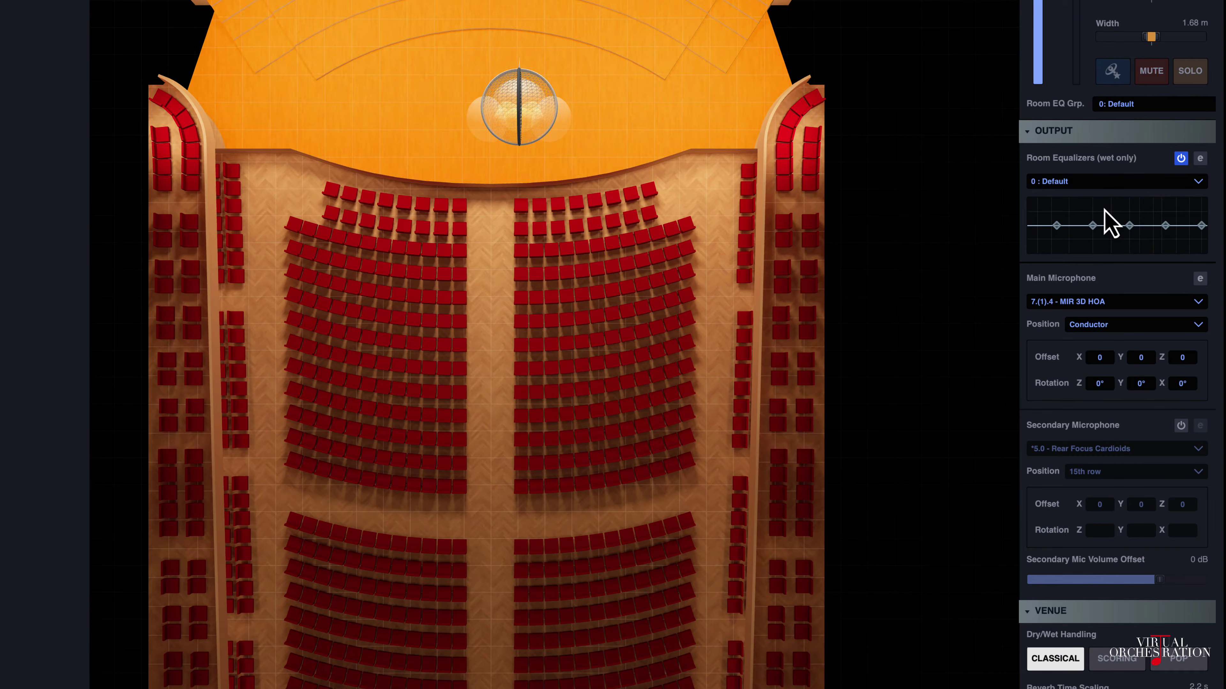
Open the Room Equalizer editor and examine the list of available room equalizers
click(1200, 159)
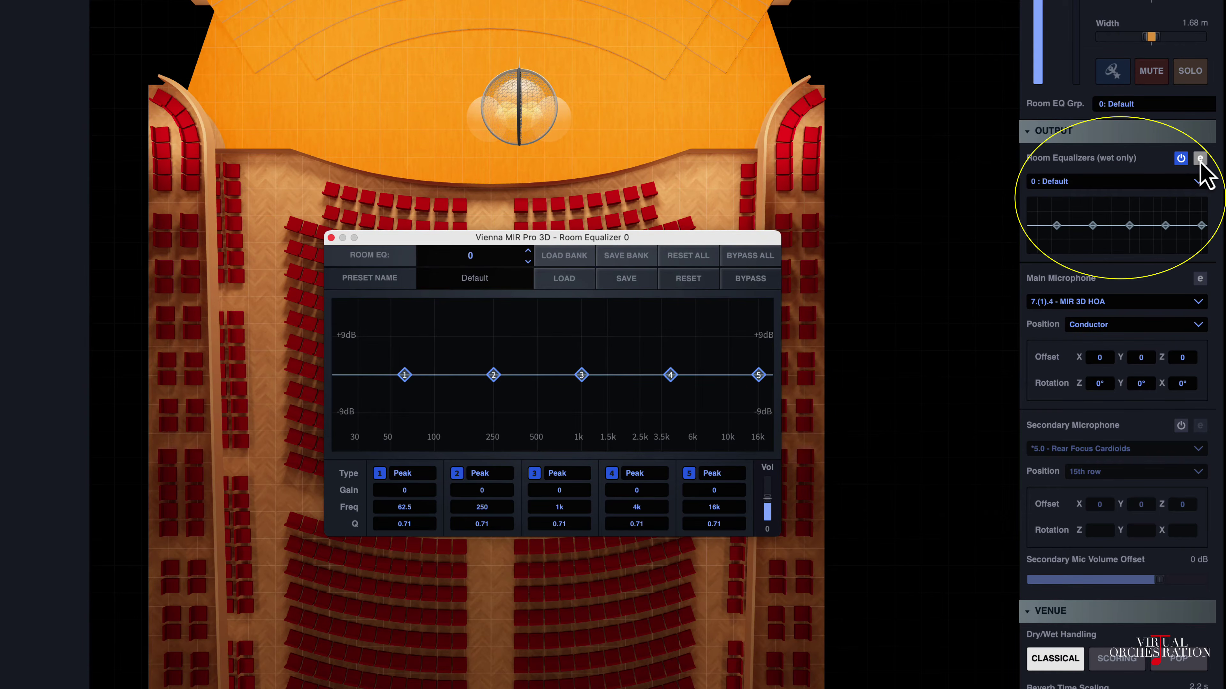
click(1199, 182)
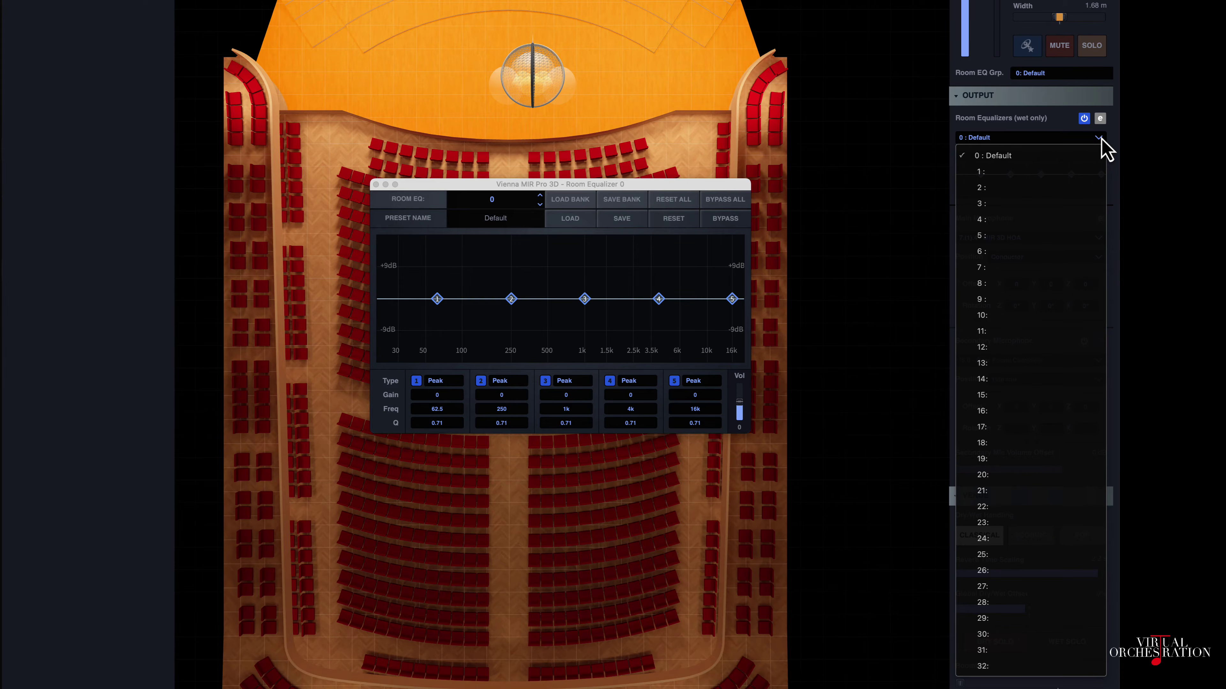
click(1025, 122)
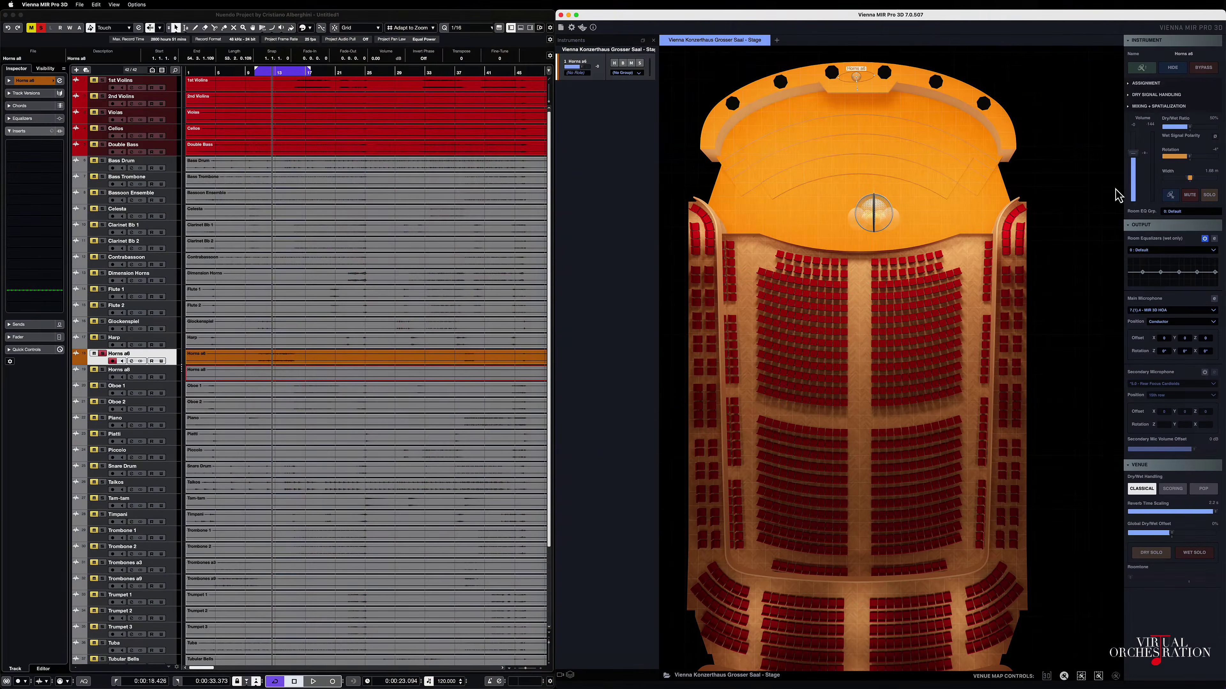
Try different dry/wet ratios for Horns a6, starting with about 20.68%
drag(1190, 126, 1187, 129)
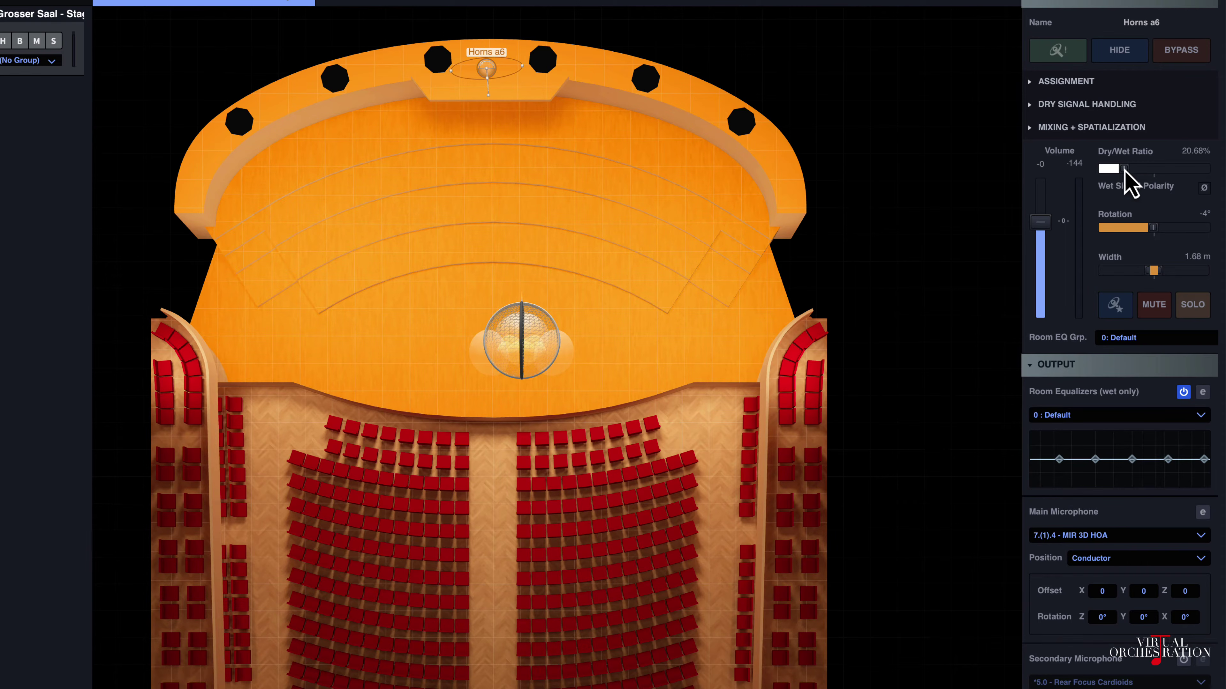
mouse_move(1146, 168)
mouse_down()
mouse_move(1191, 168)
mouse_move(1110, 168)
mouse_move(1177, 169)
mouse_move(1116, 178)
mouse_move(1171, 180)
mouse_up()
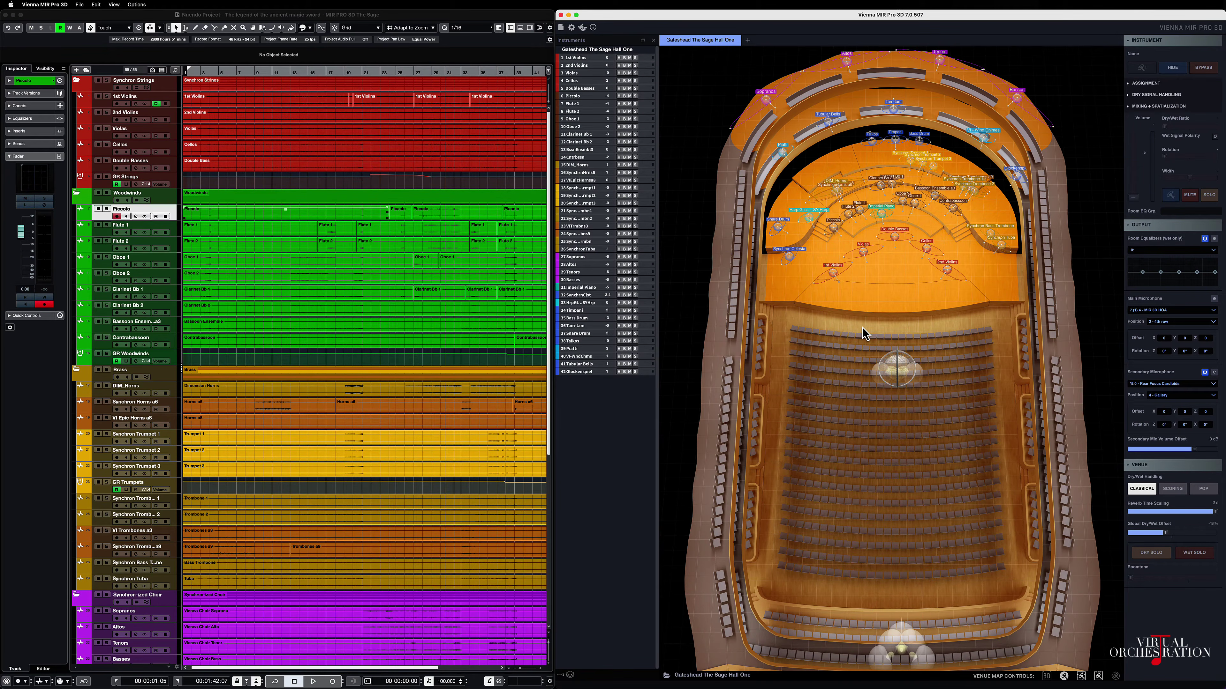
Open preset management and browse the Vienna Standards factory presets for Gateshead The Sage Hall One, including the 23 Voices role folder
scroll(865, 333, up, 5)
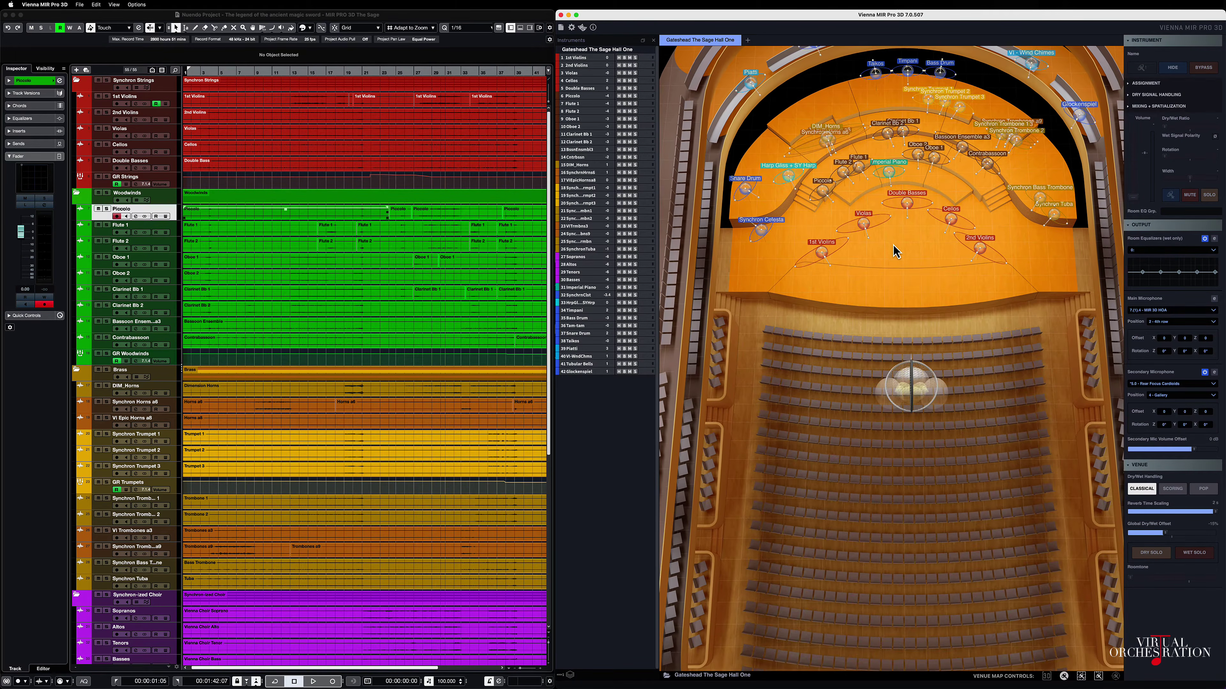
drag(895, 294, 896, 386)
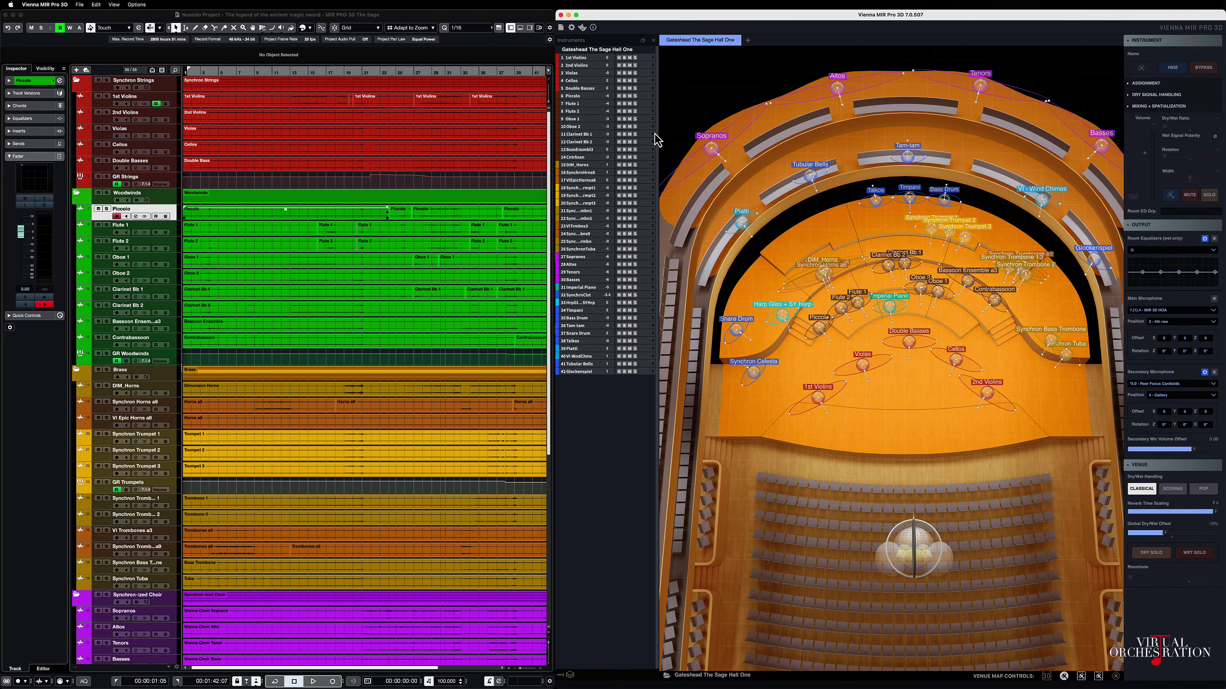
click(582, 28)
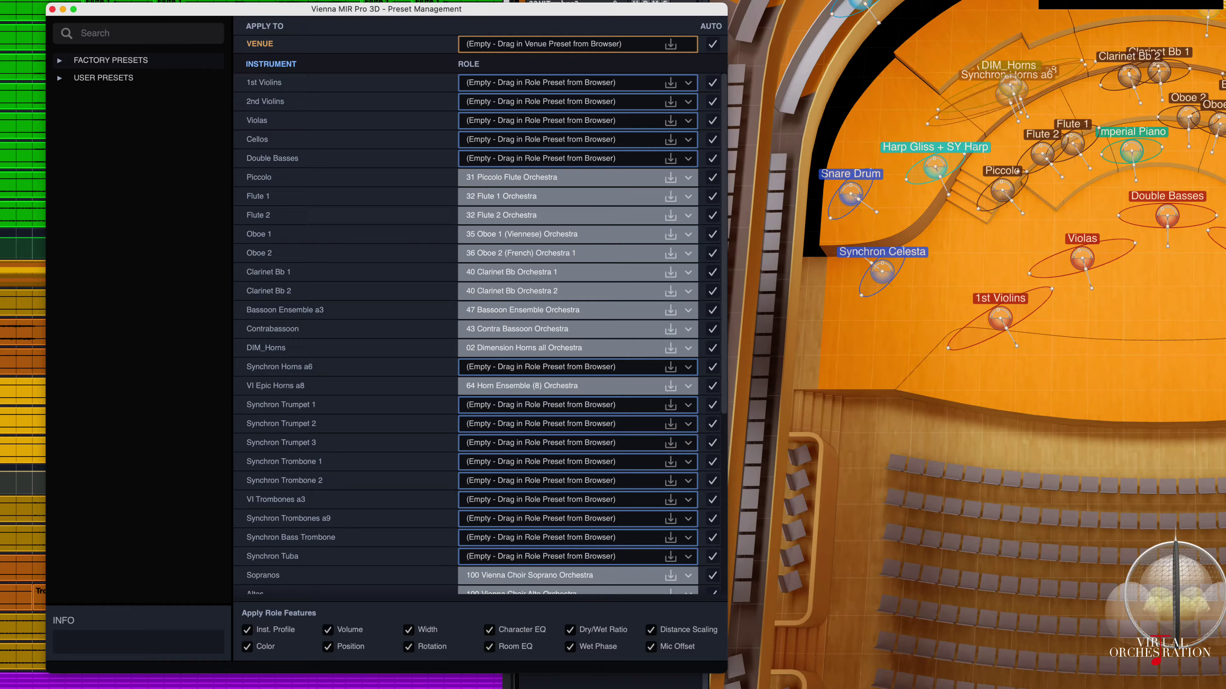
click(61, 61)
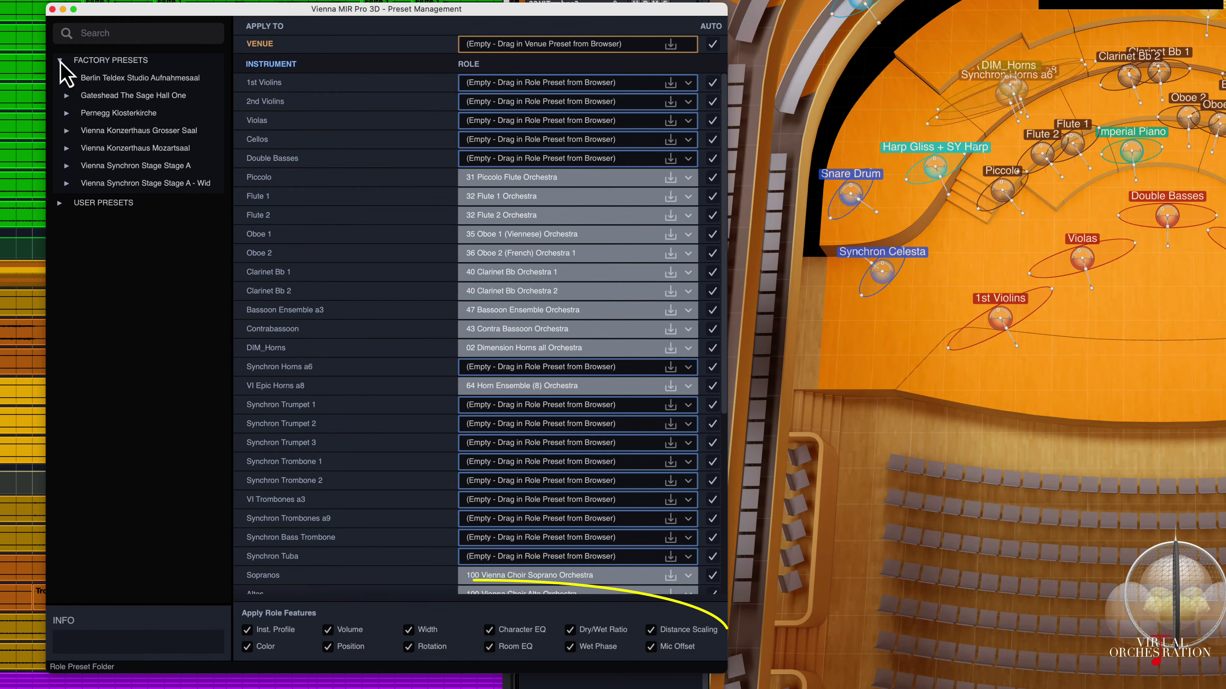
click(66, 96)
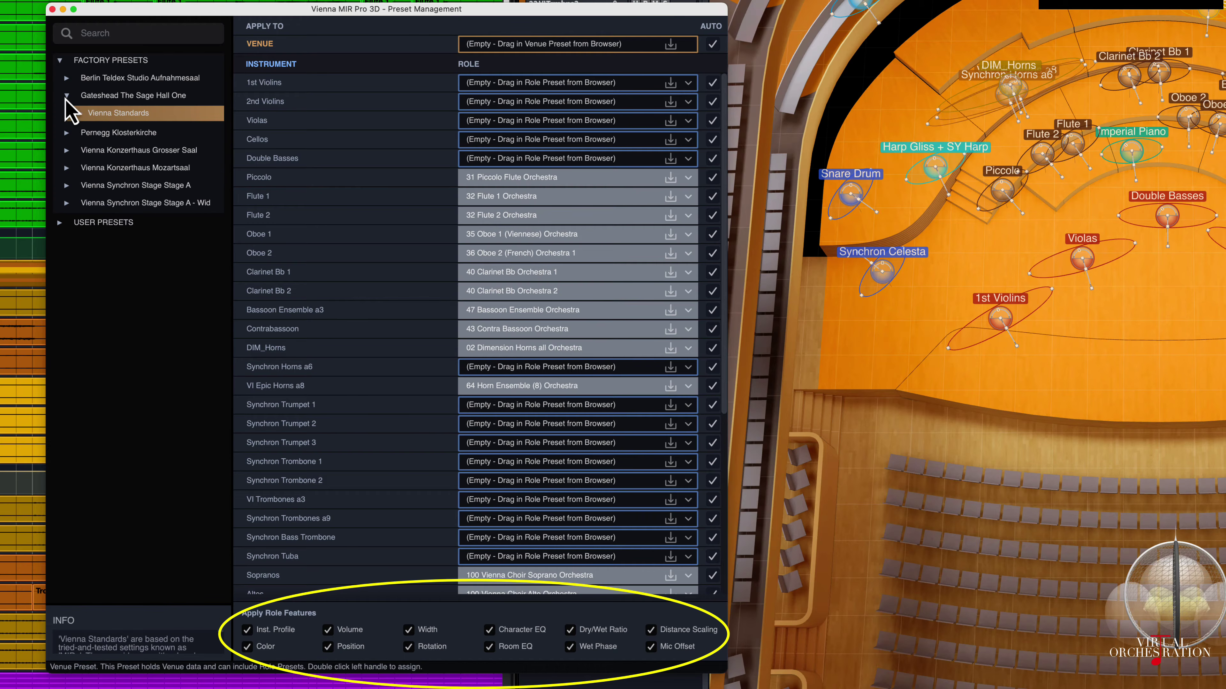
click(80, 114)
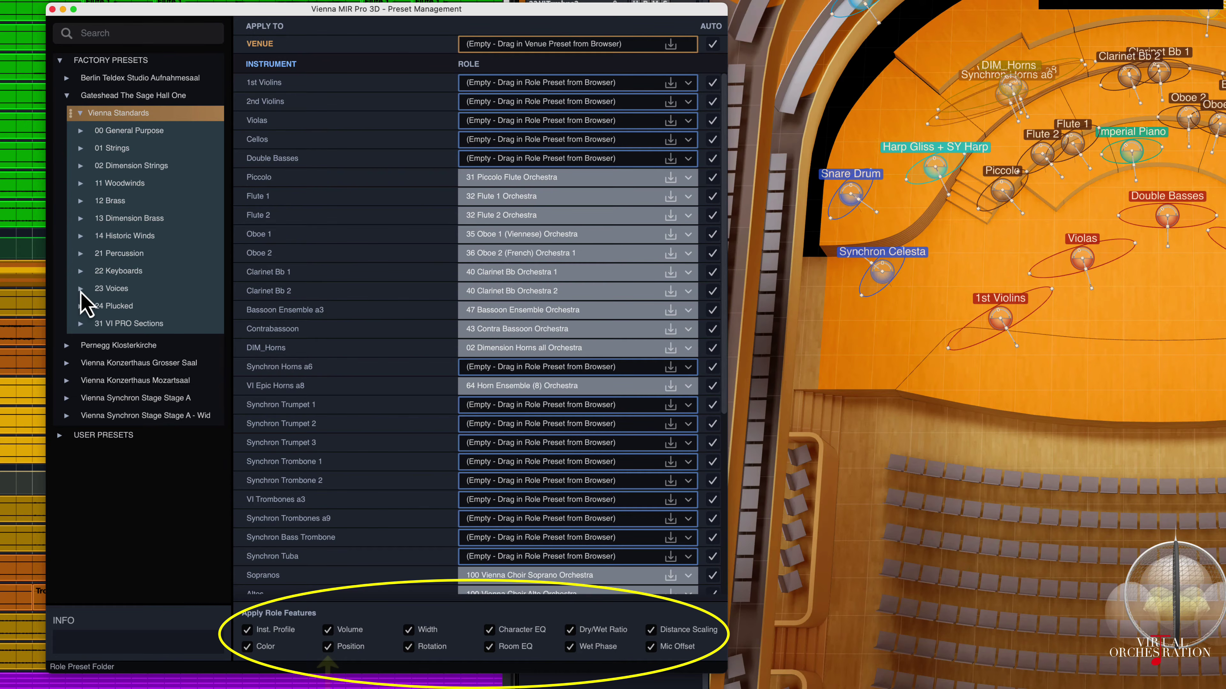
click(80, 289)
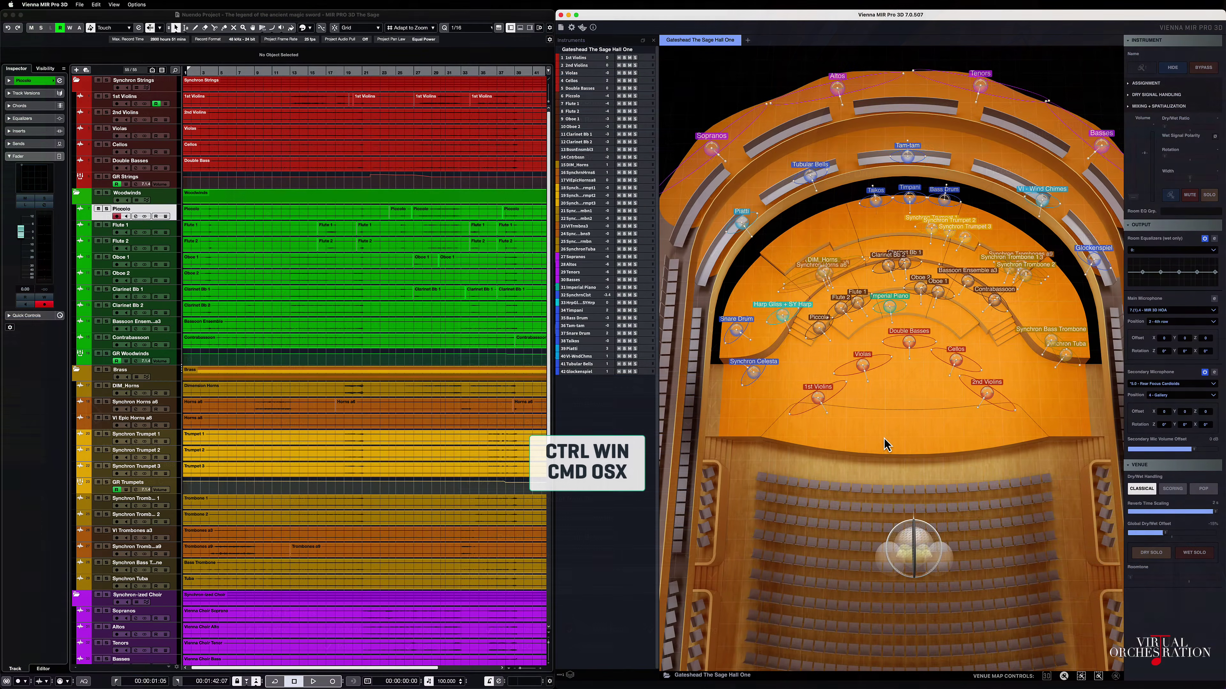
Examine the orchestra layout on the Gateshead hall stage in 3D, from close-up, tilted and angled viewpoints
drag(886, 444, 884, 394)
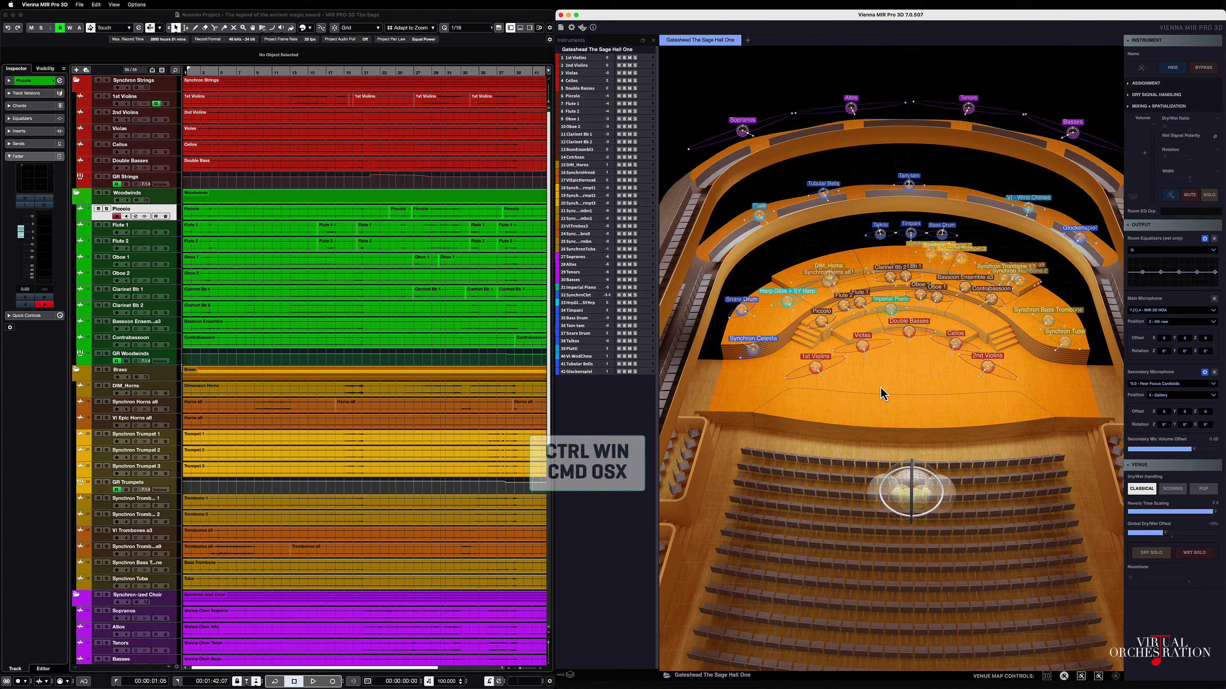
scroll(883, 393, up, 10)
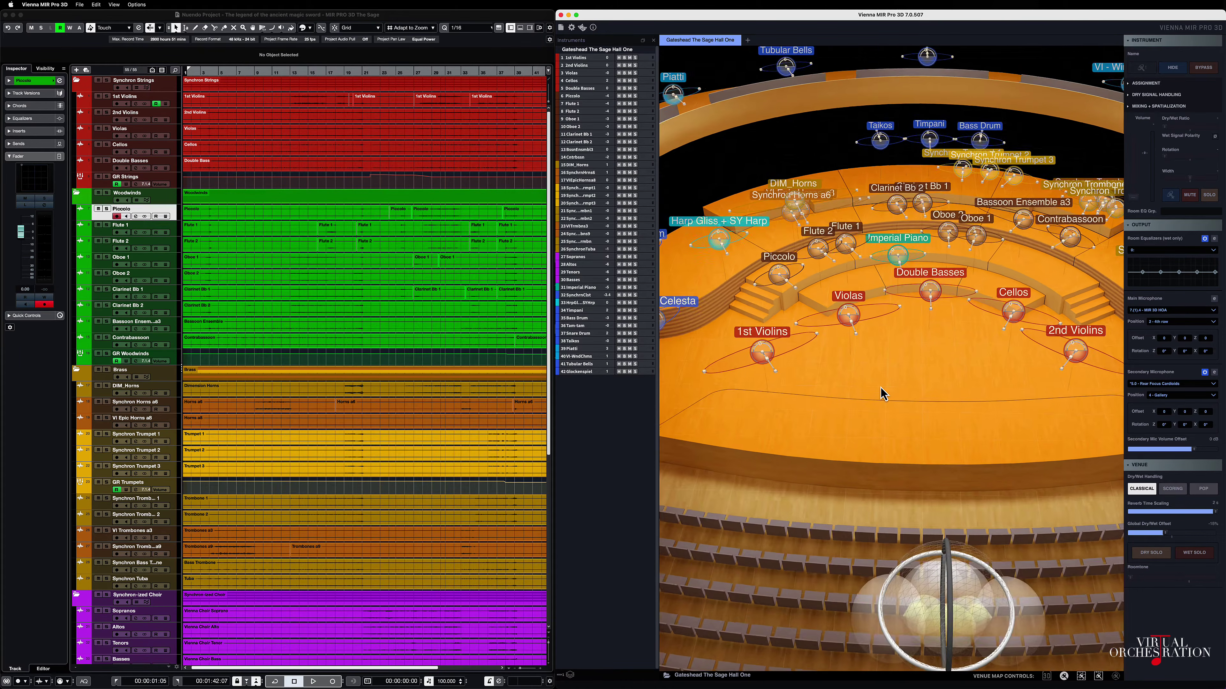
drag(884, 397, 880, 213)
scroll(929, 379, up, 5)
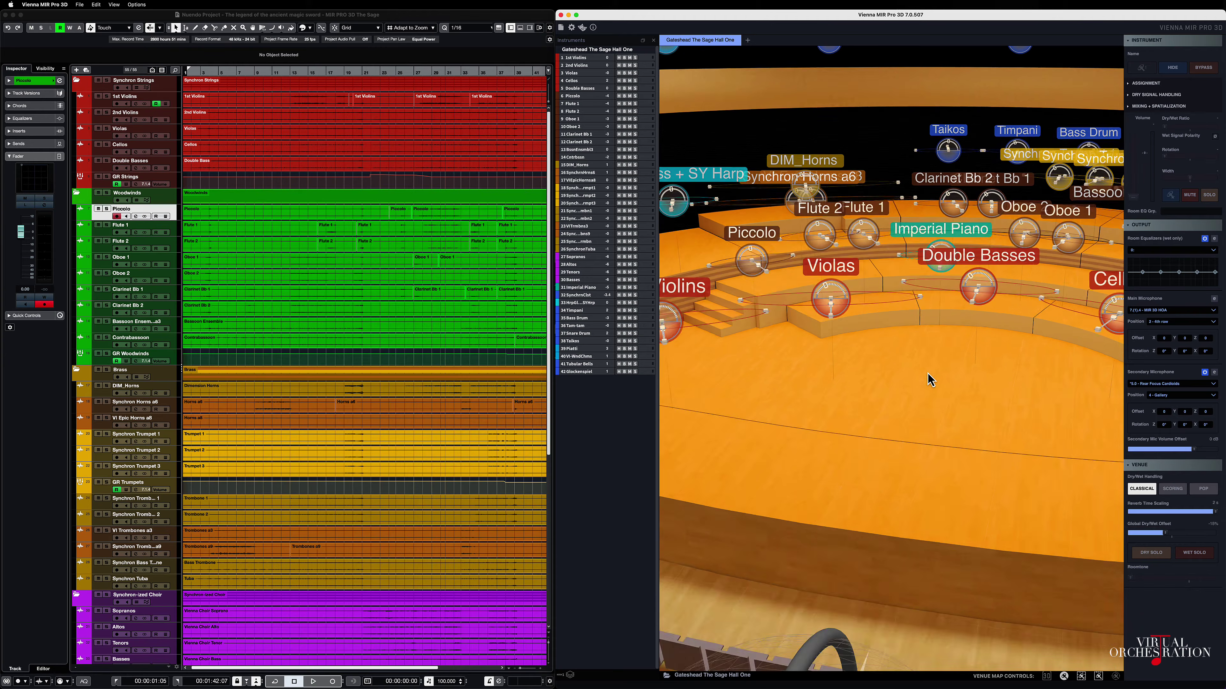
scroll(917, 464, up, 5)
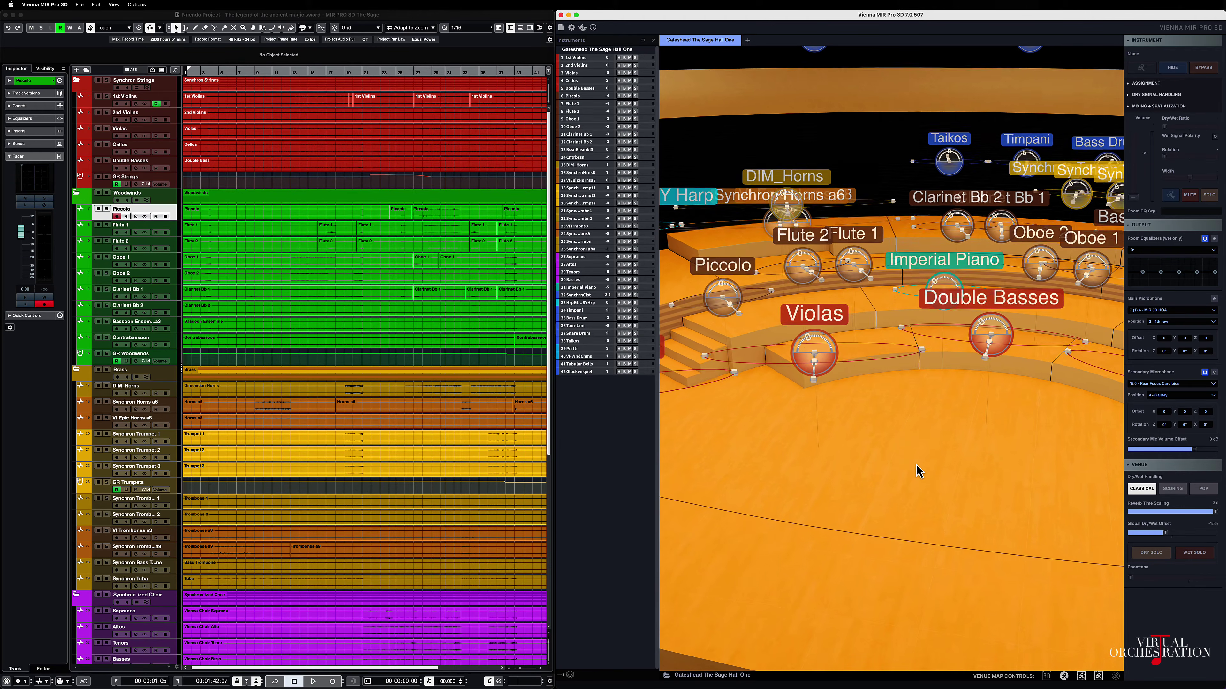
scroll(914, 498, down, 6)
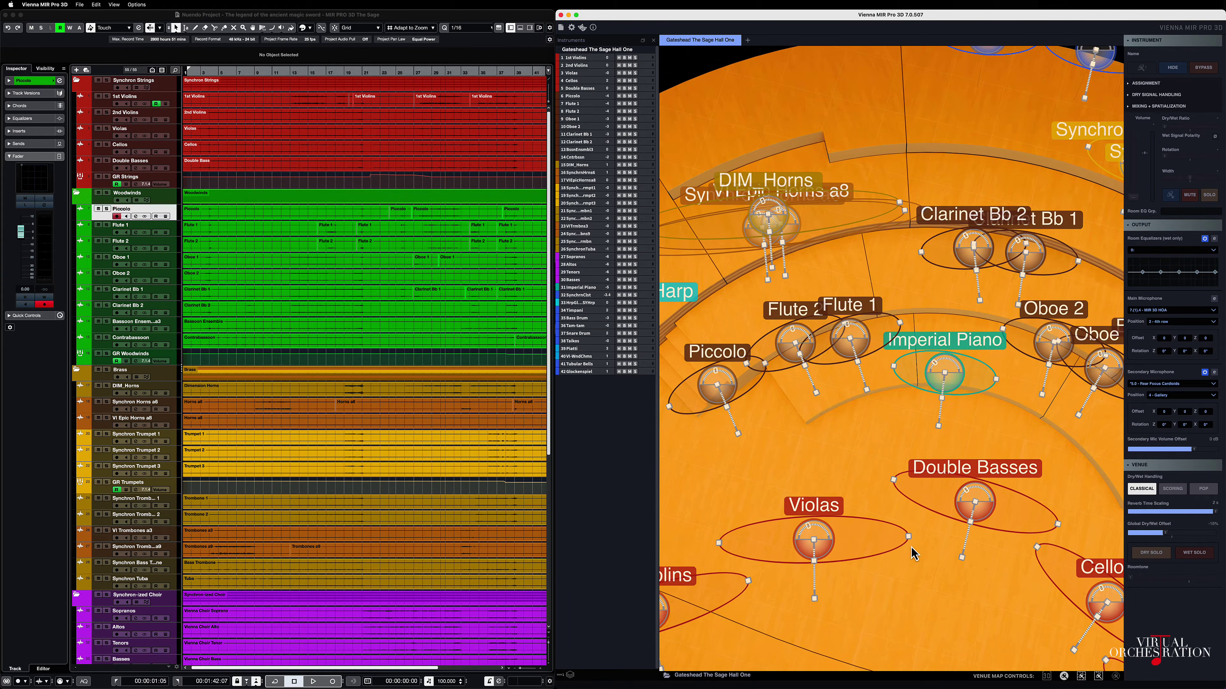
scroll(913, 549, down, 5)
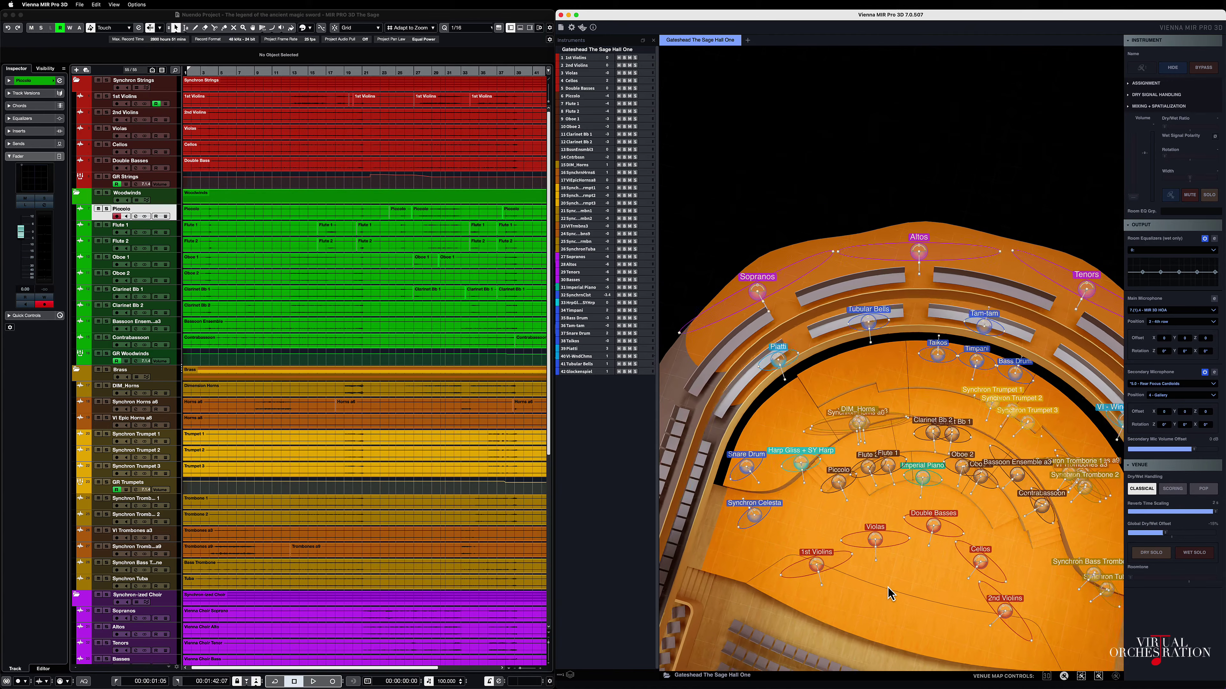
drag(894, 563, 894, 417)
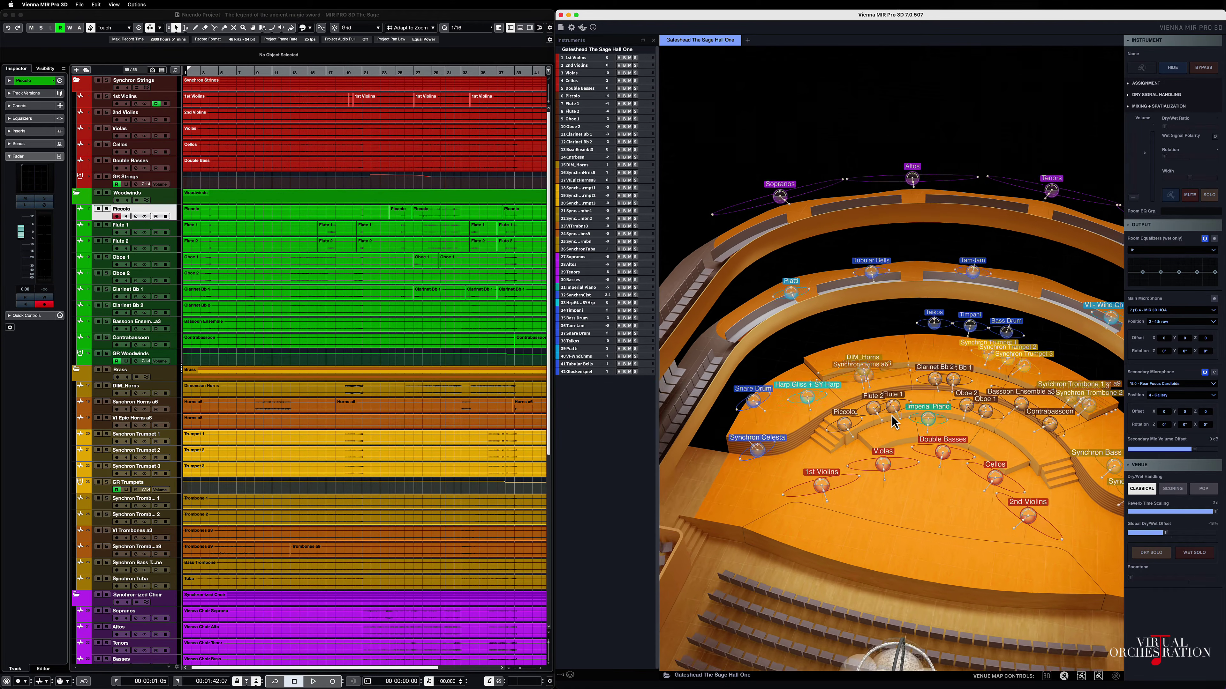
scroll(894, 423, up, 4)
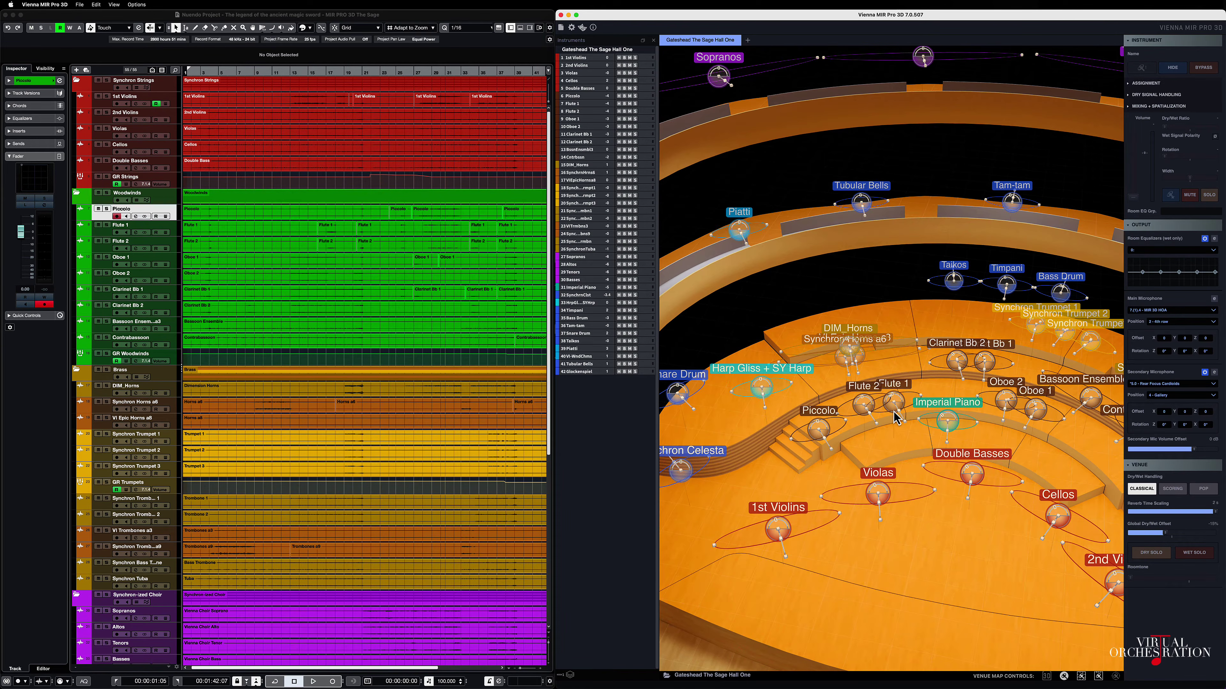
drag(919, 331, 987, 328)
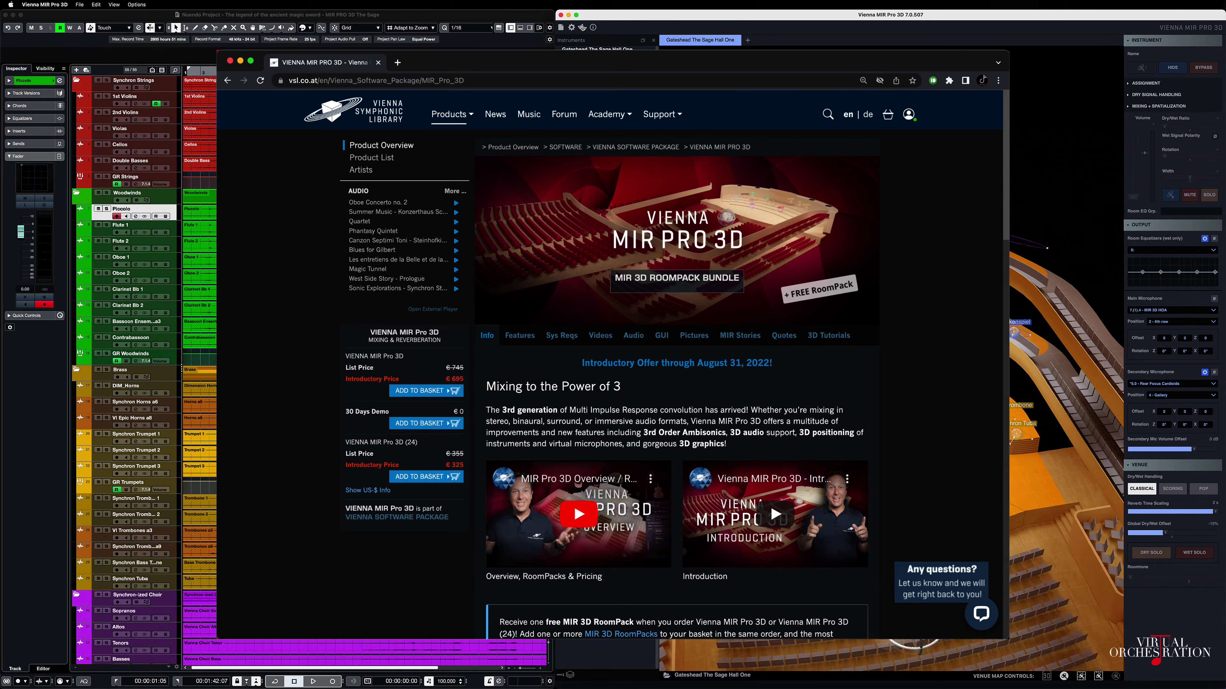
Open the Videos section of the Vienna MIR Pro 3D product page in the browser and look through the video demos
click(607, 337)
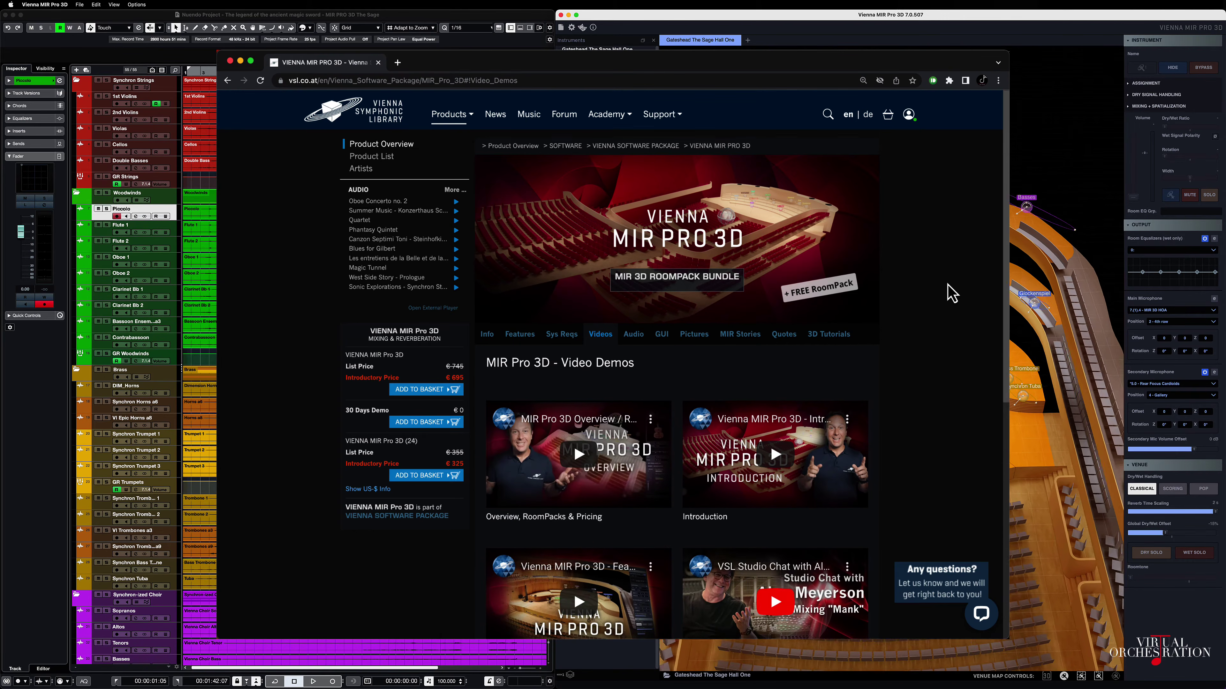
scroll(946, 293, down, 2)
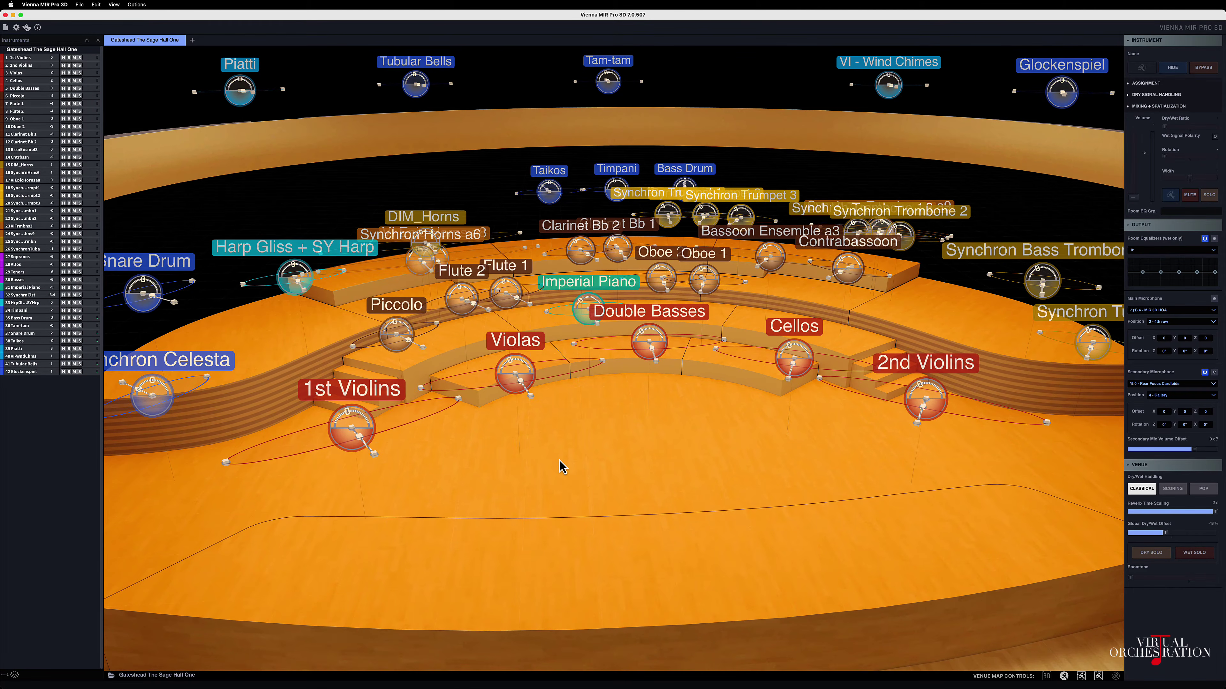
Switch to Vienna MIR Pro 3D and examine the instrument and choir placement across the stage and both rear balconies
scroll(561, 467, down, 3)
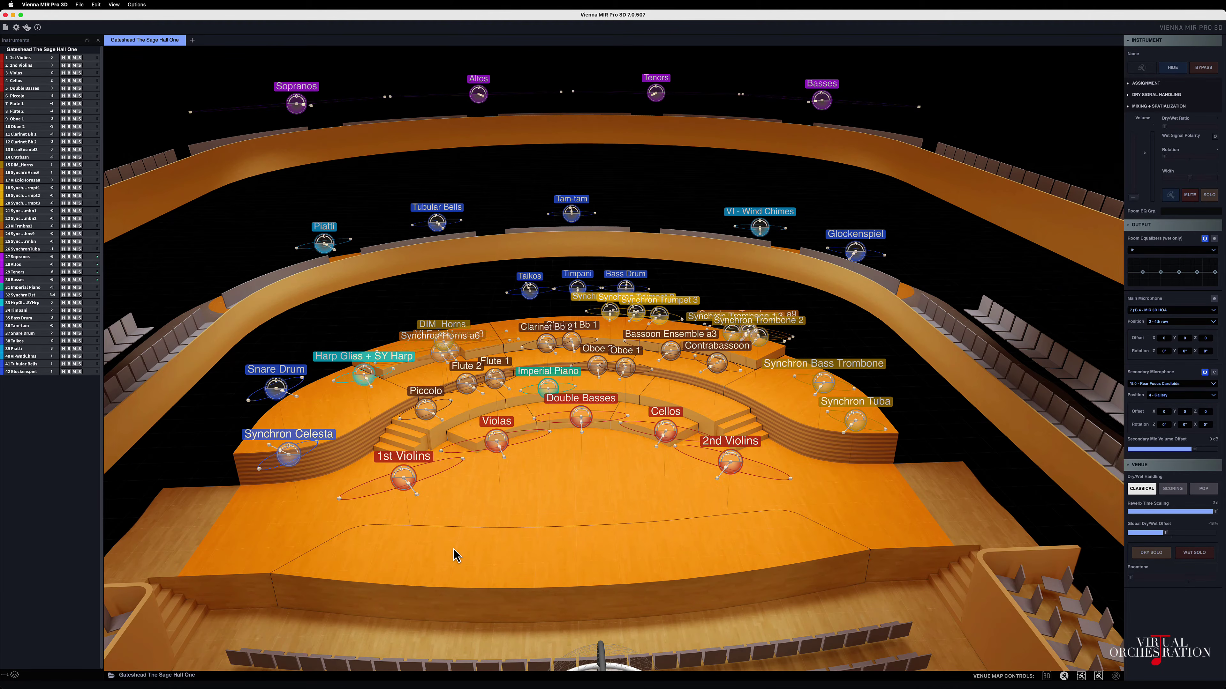
scroll(336, 295, up, 5)
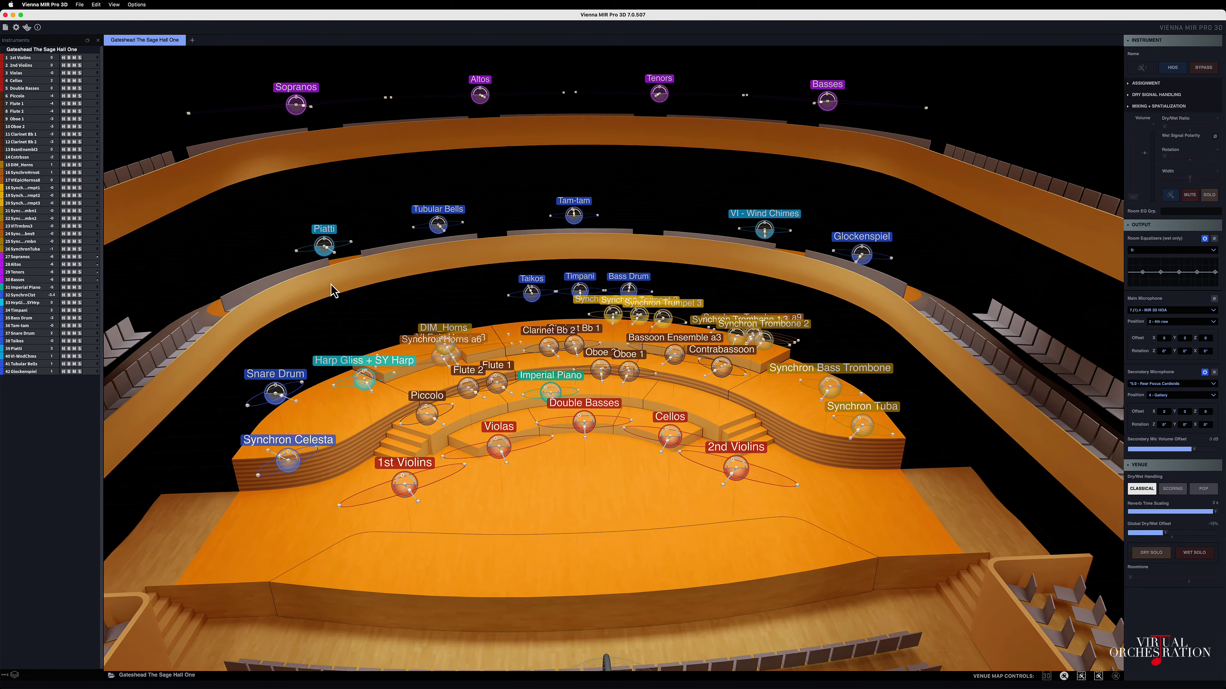
drag(337, 309, 356, 316)
scroll(356, 317, up, 2)
scroll(357, 316, down, 2)
scroll(356, 322, down, 1)
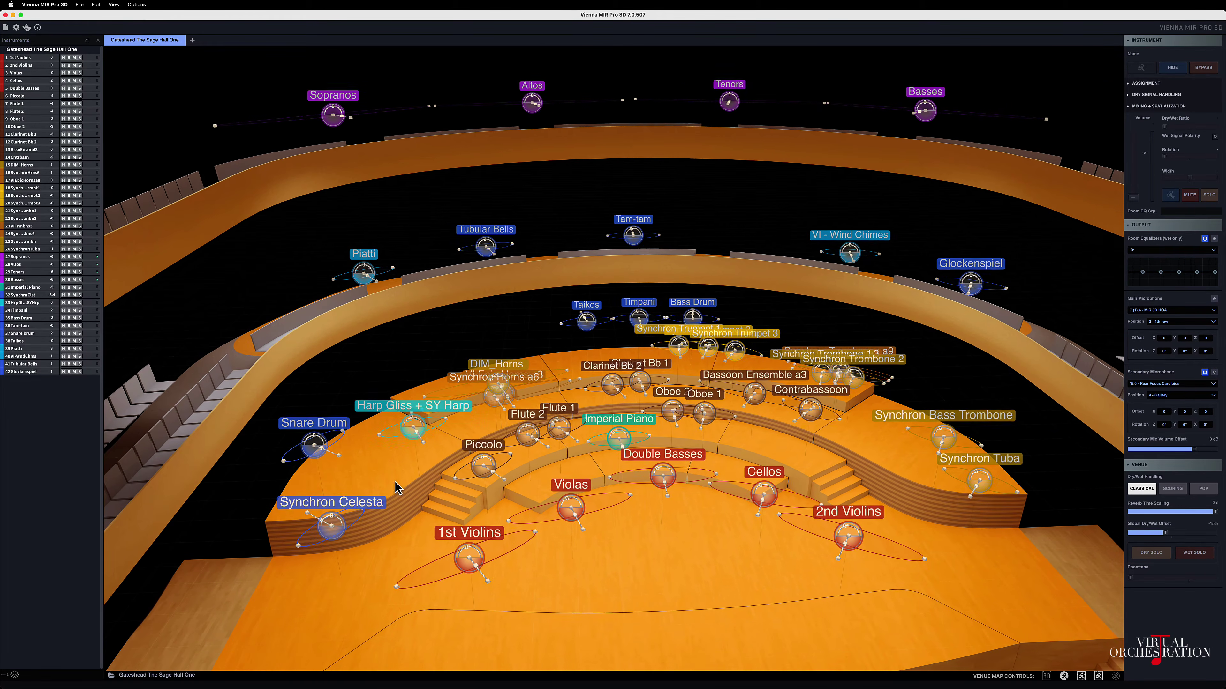
drag(396, 477, 479, 381)
drag(625, 604, 619, 454)
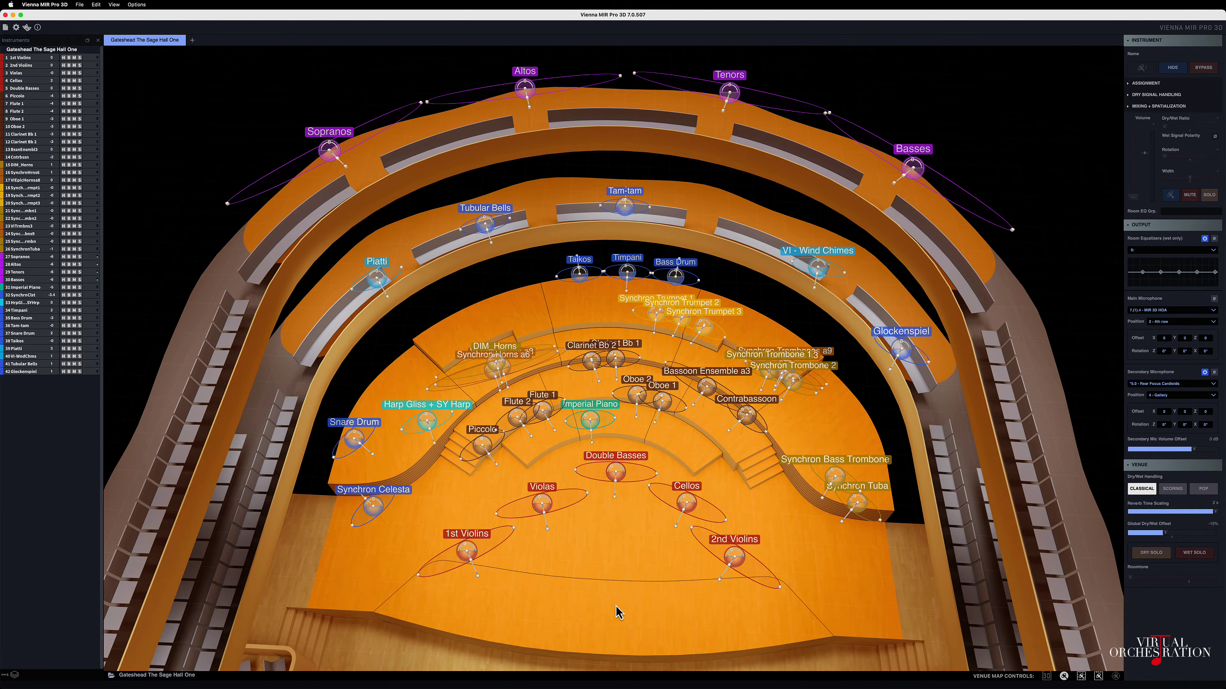
drag(618, 612, 621, 602)
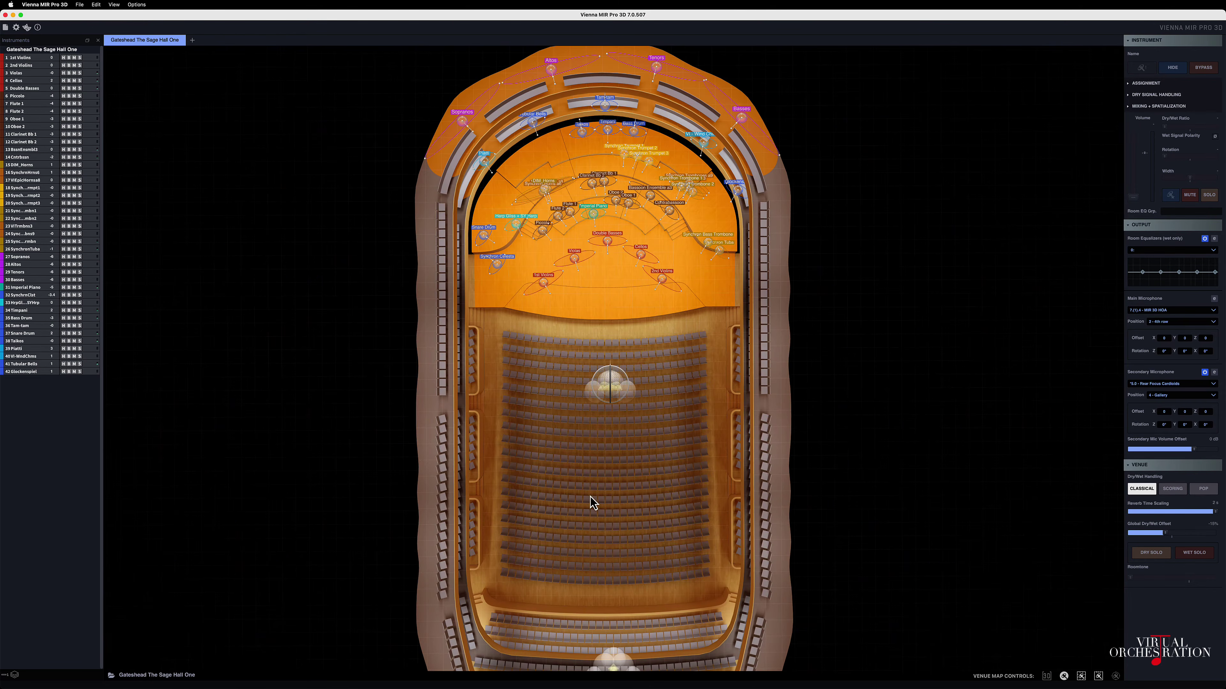
Examine the whole hall from the audience side, comparing the main microphone's position with the orchestra from several angles
drag(594, 552, 579, 645)
scroll(594, 486, up, 5)
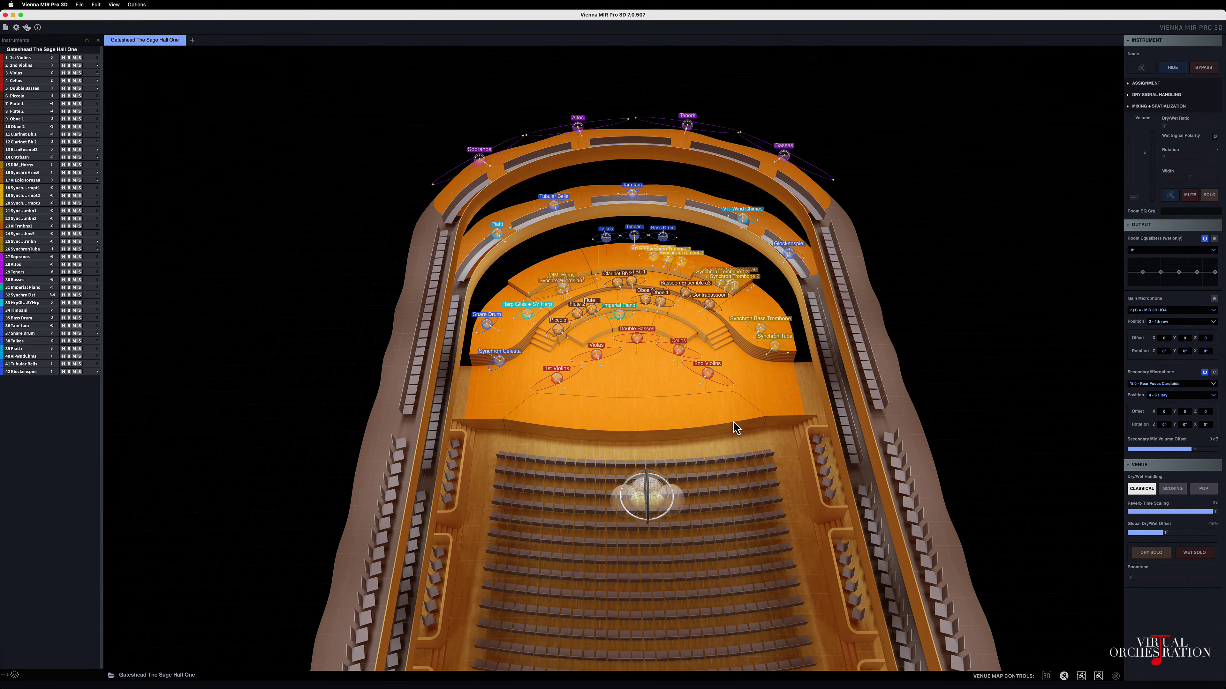
mouse_move(733, 429)
mouse_down()
mouse_move(725, 436)
mouse_move(730, 426)
mouse_up()
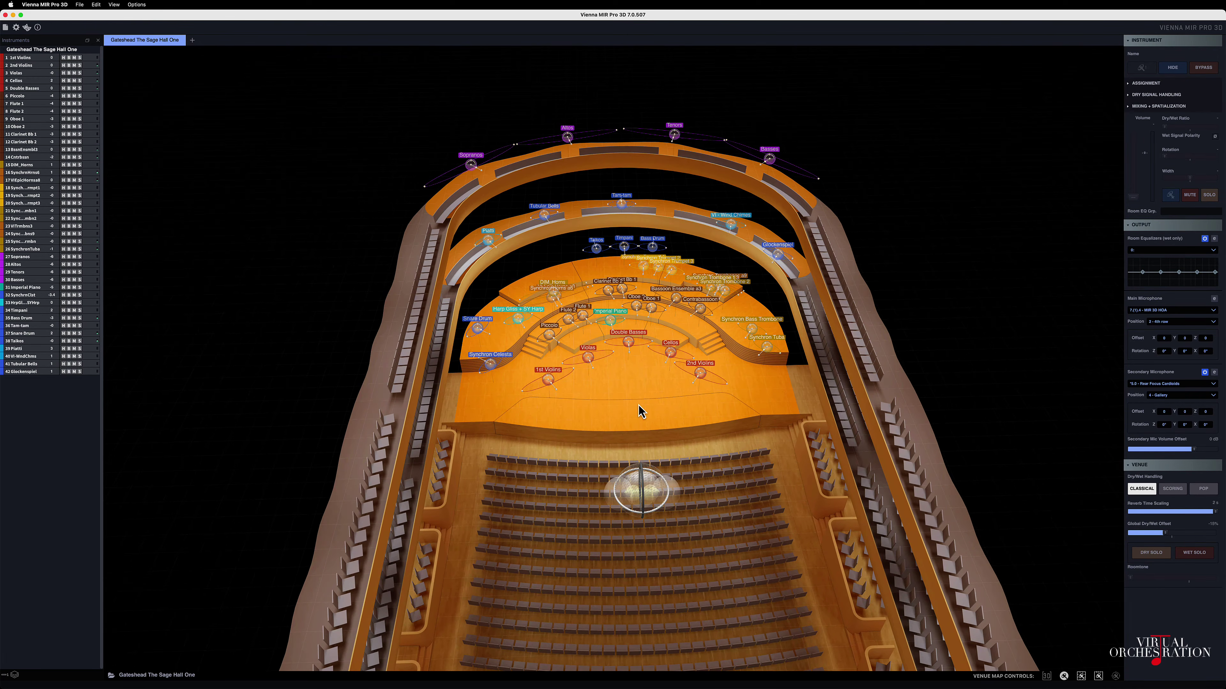
scroll(639, 411, up, 5)
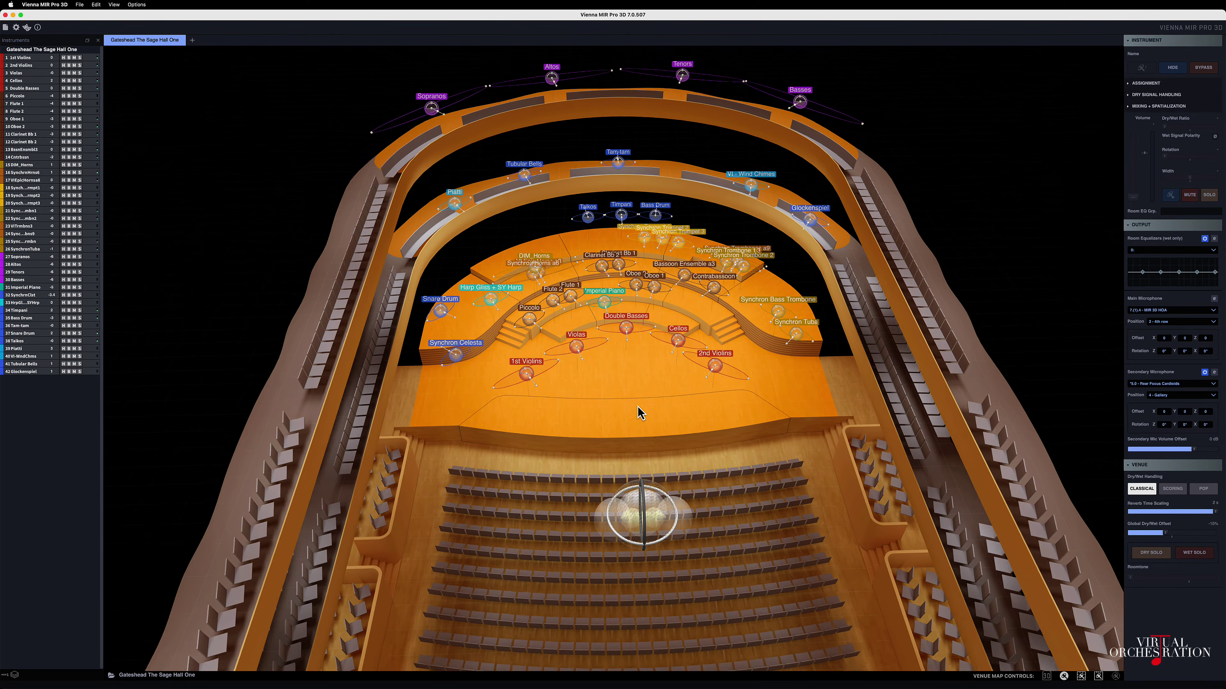
scroll(639, 413, up, 5)
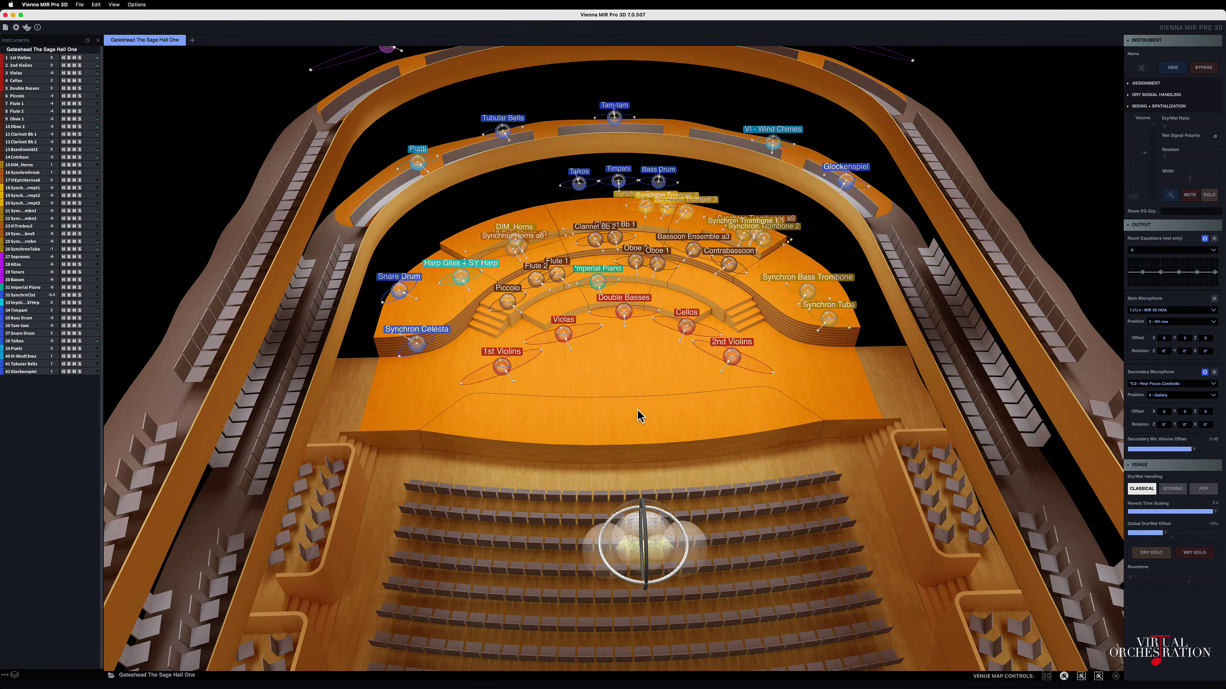
scroll(639, 417, up, 5)
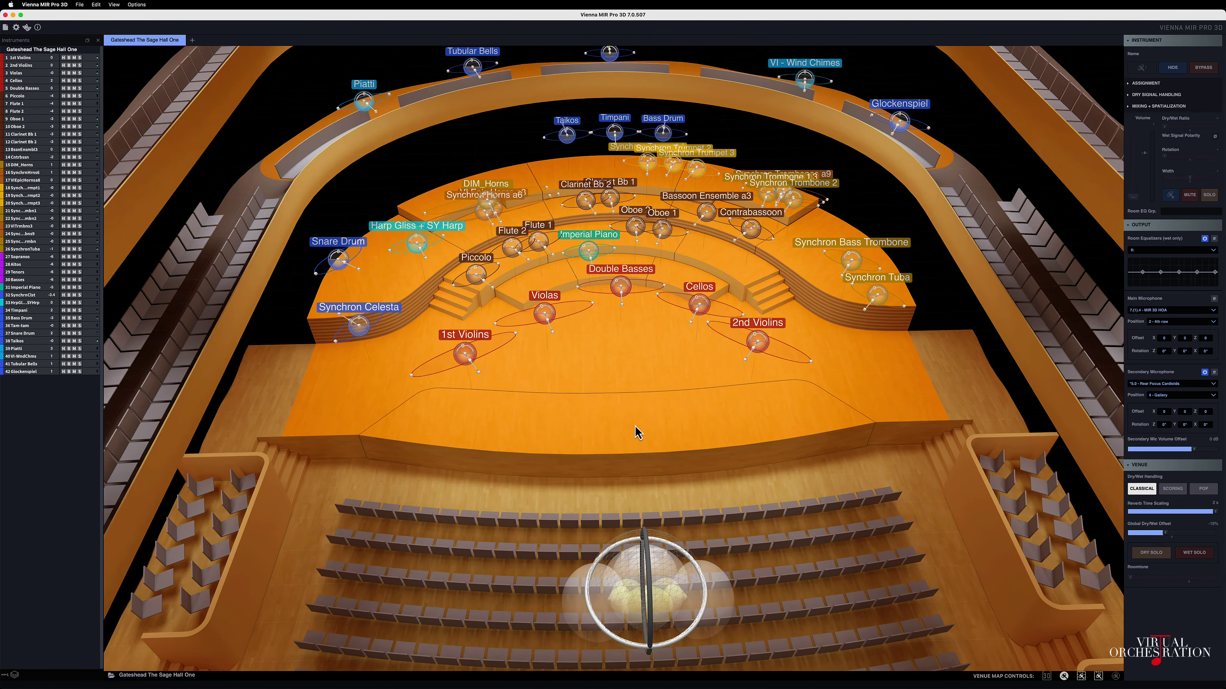
scroll(502, 553, up, 5)
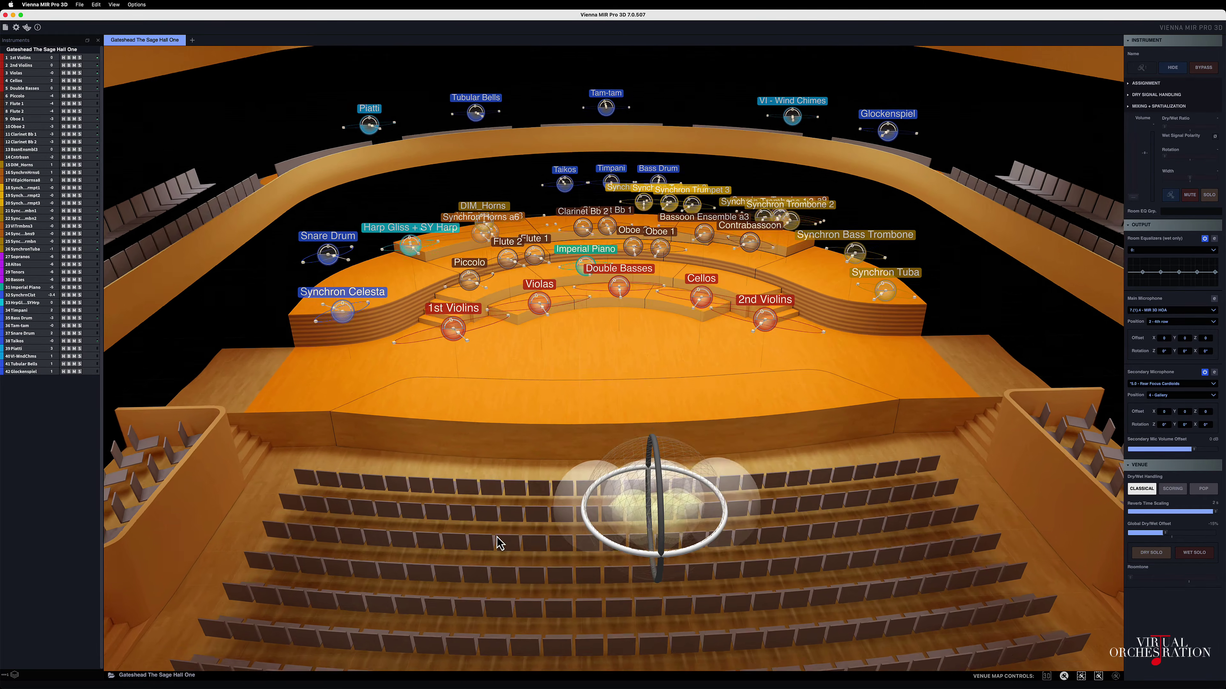
drag(500, 544, 548, 566)
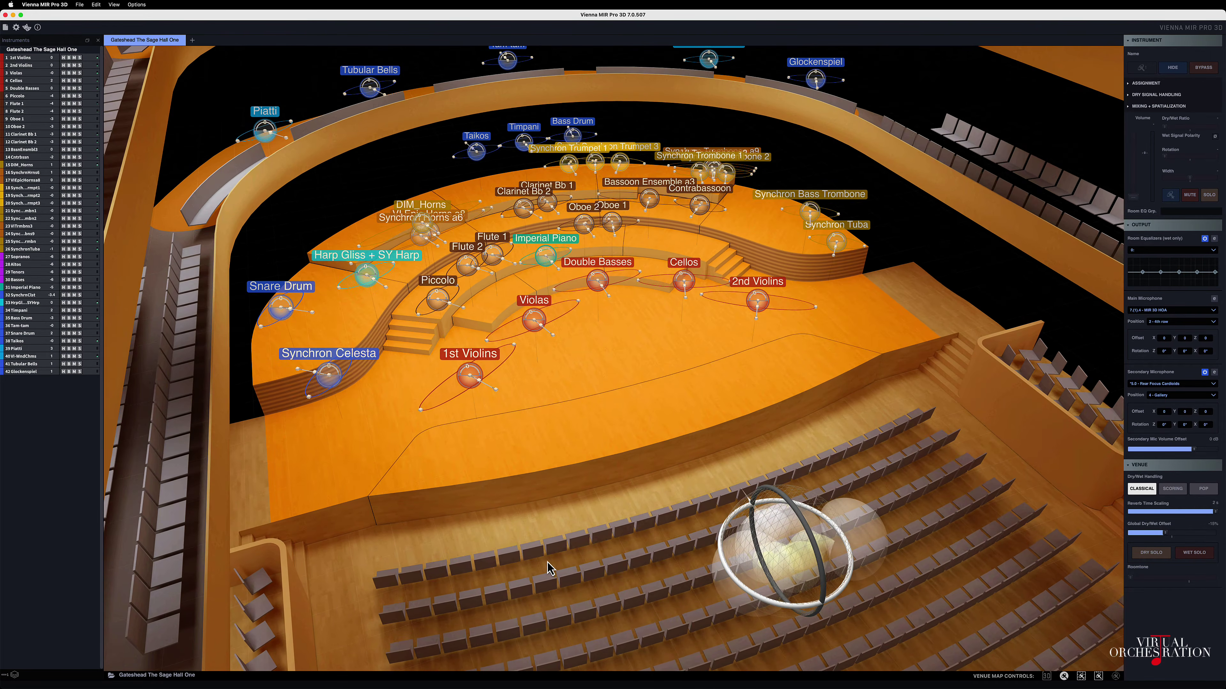
scroll(644, 361, up, 2)
drag(646, 367, 567, 407)
scroll(567, 406, down, 5)
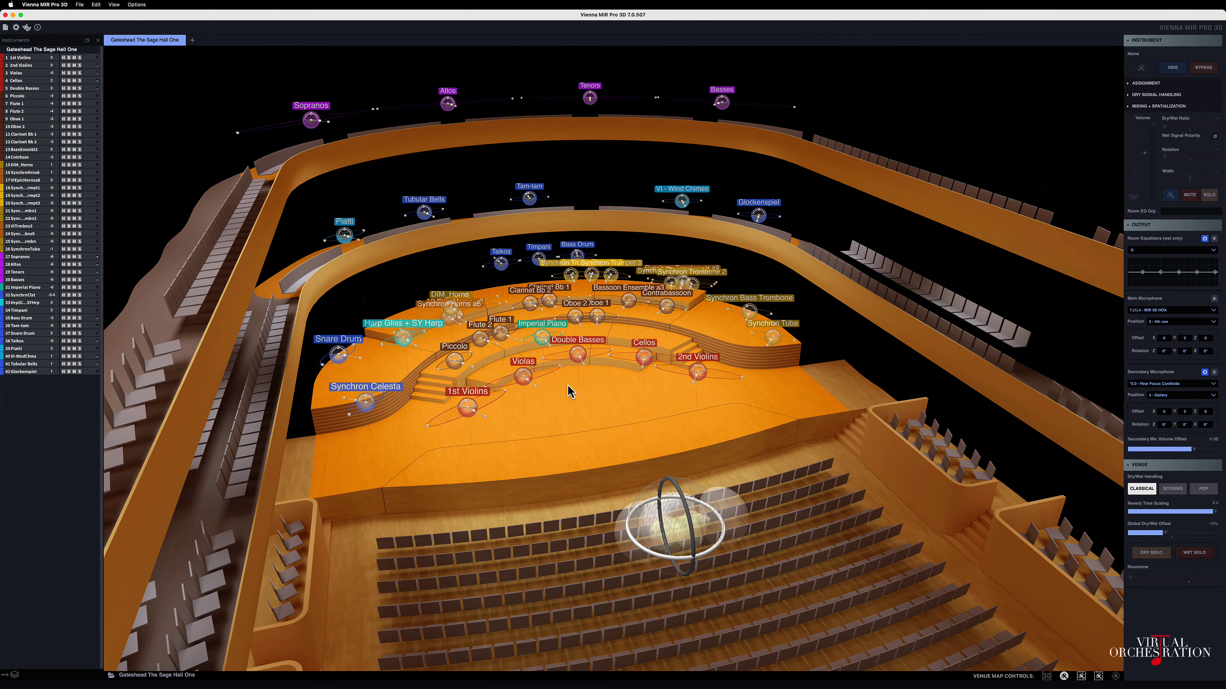
scroll(570, 391, up, 2)
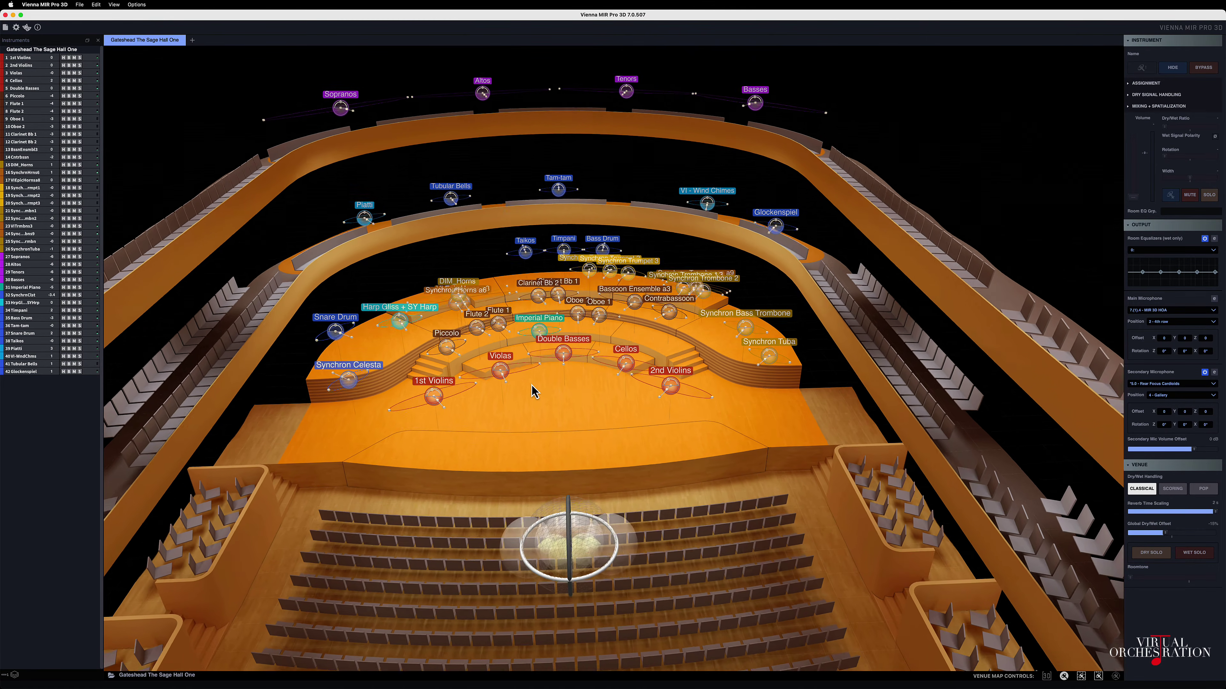
drag(533, 391, 532, 379)
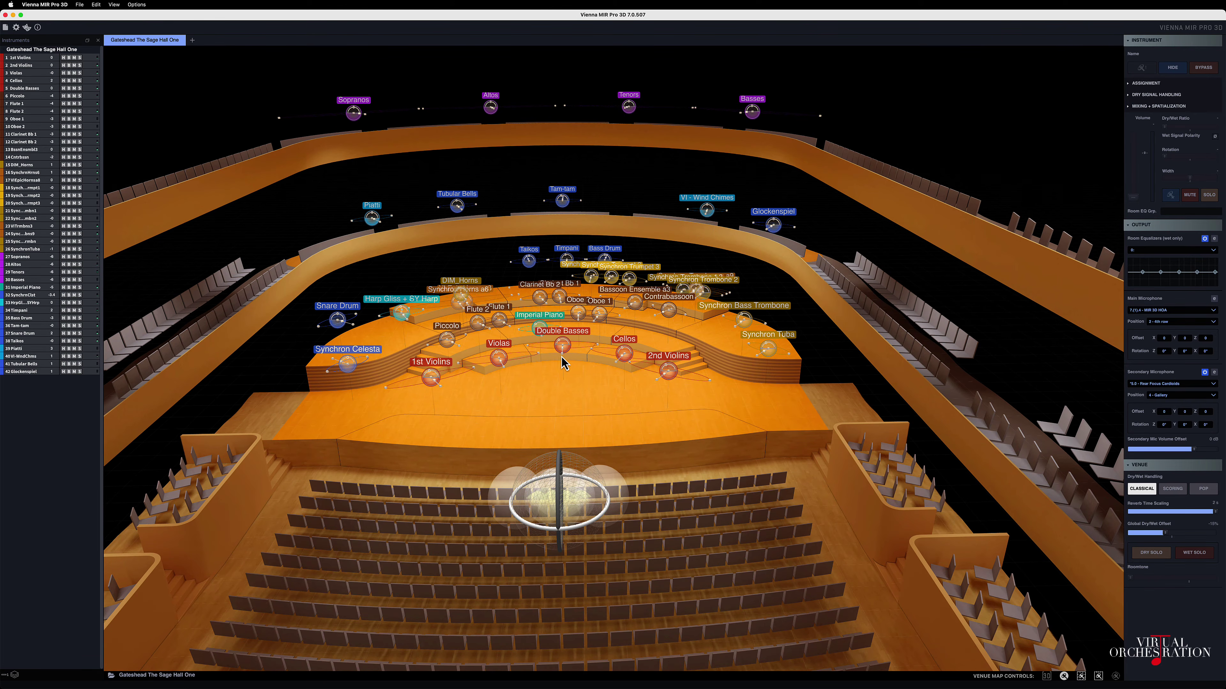